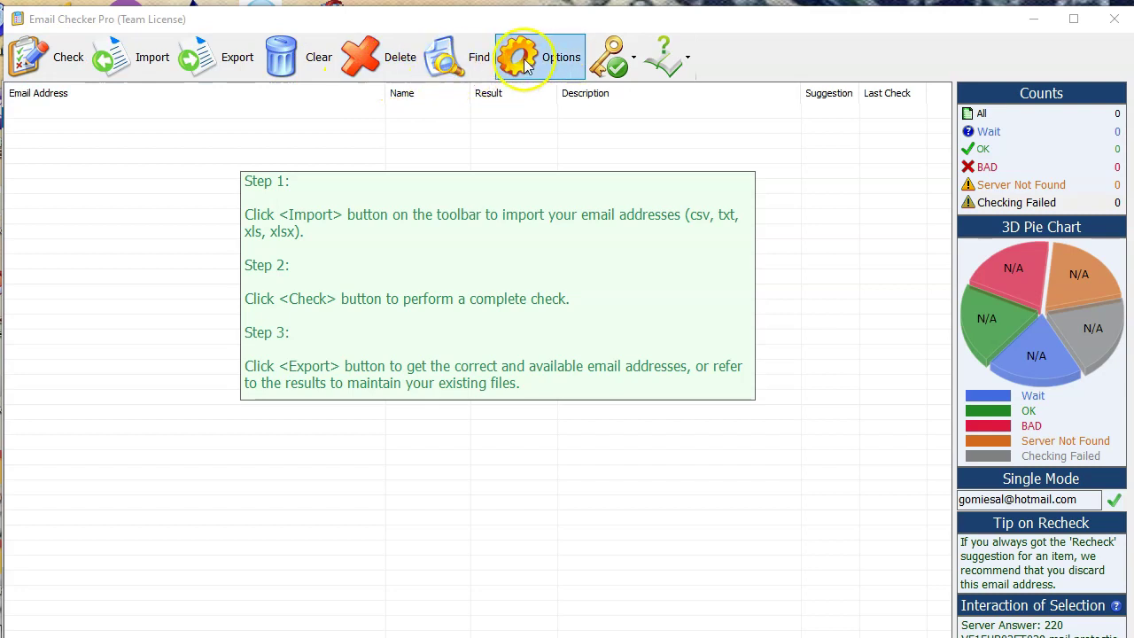
left_click(631, 60)
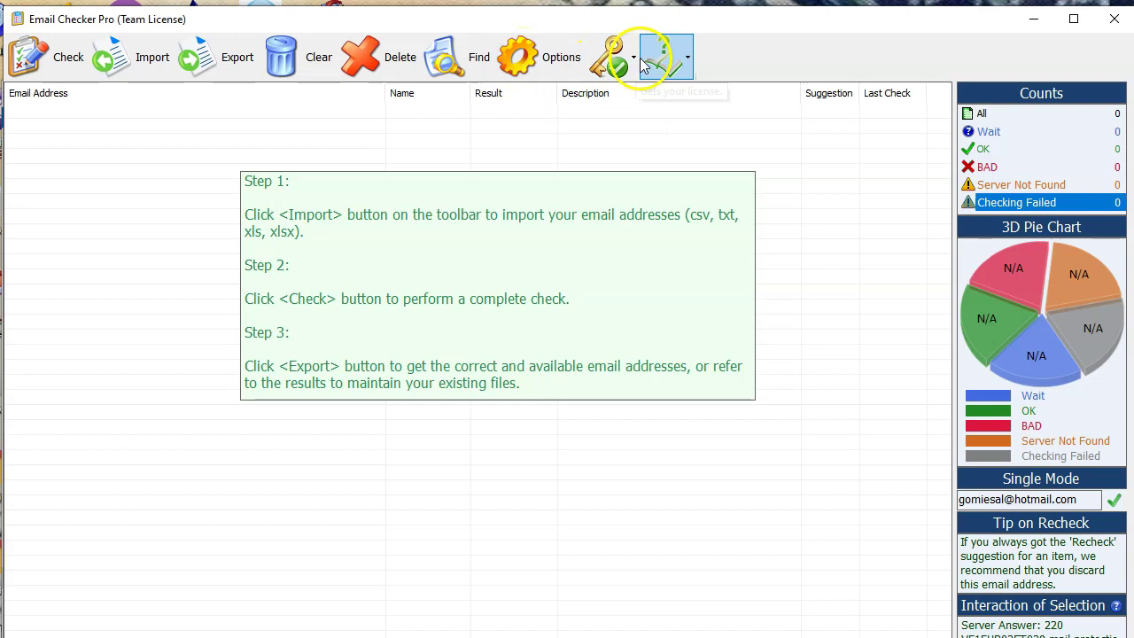
left_click(683, 71)
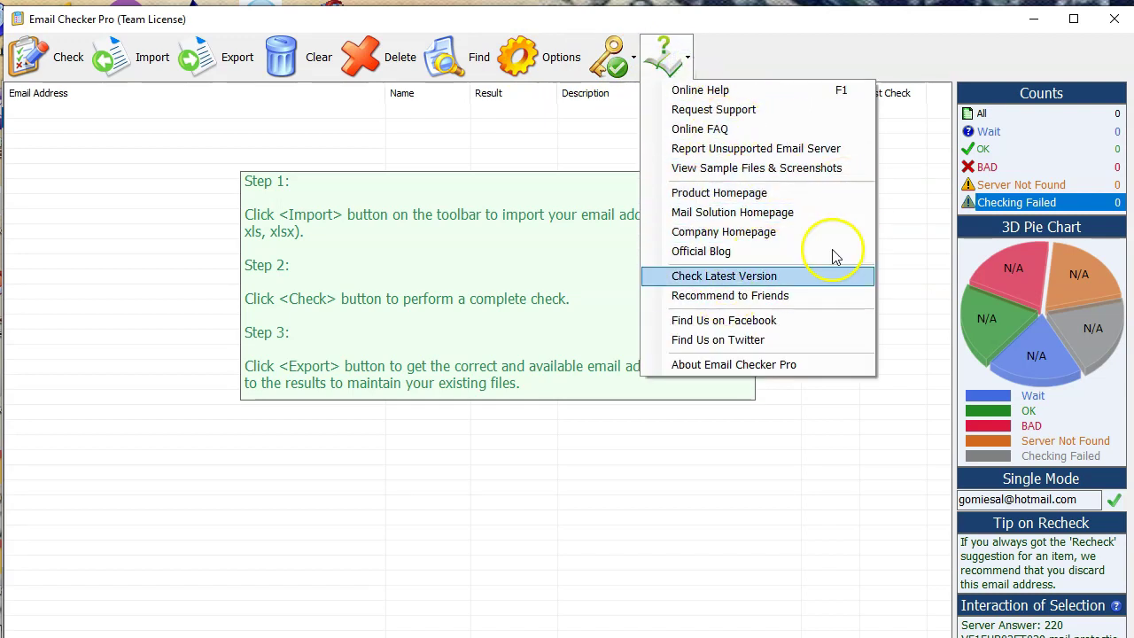
left_click(188, 274)
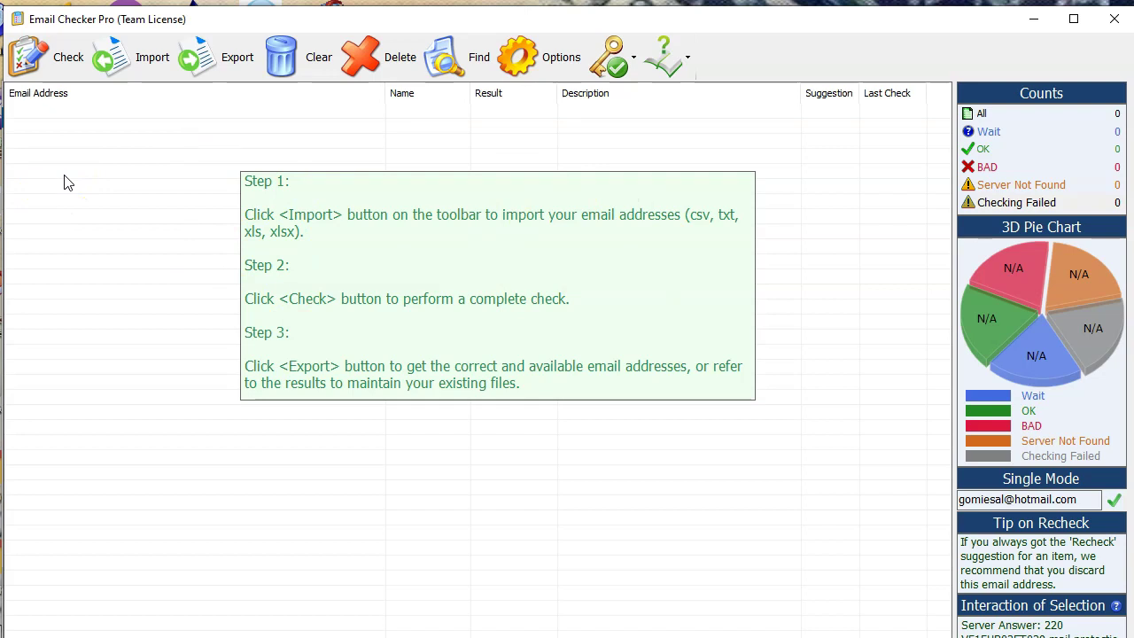
Import the email addresses from the file sephora-26.09.2019.csv
left_click(139, 70)
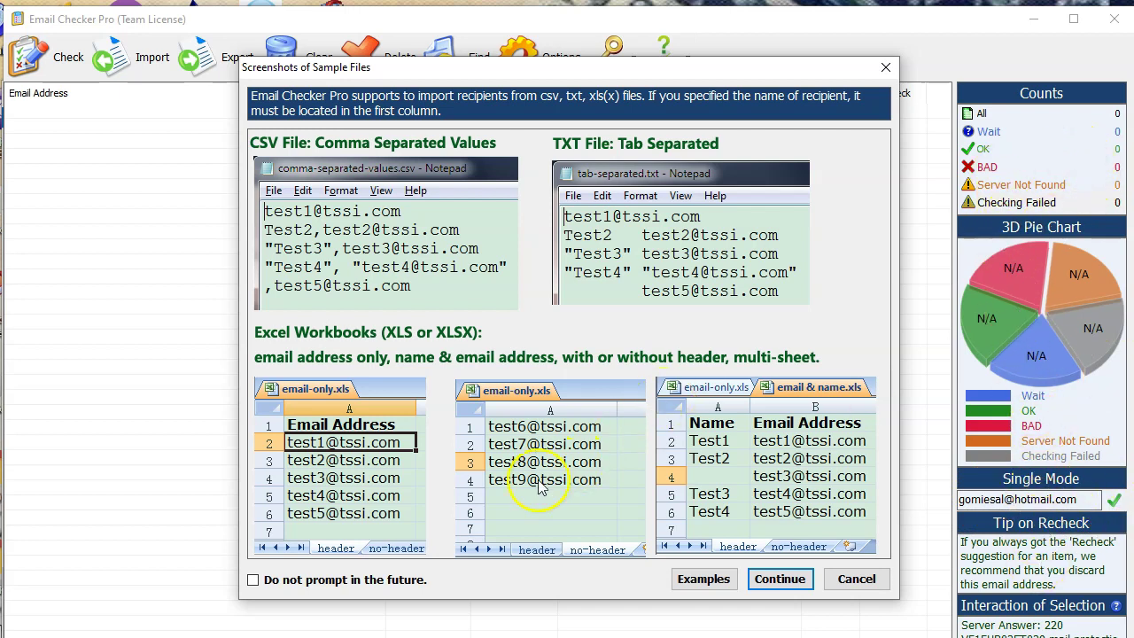
left_click(780, 580)
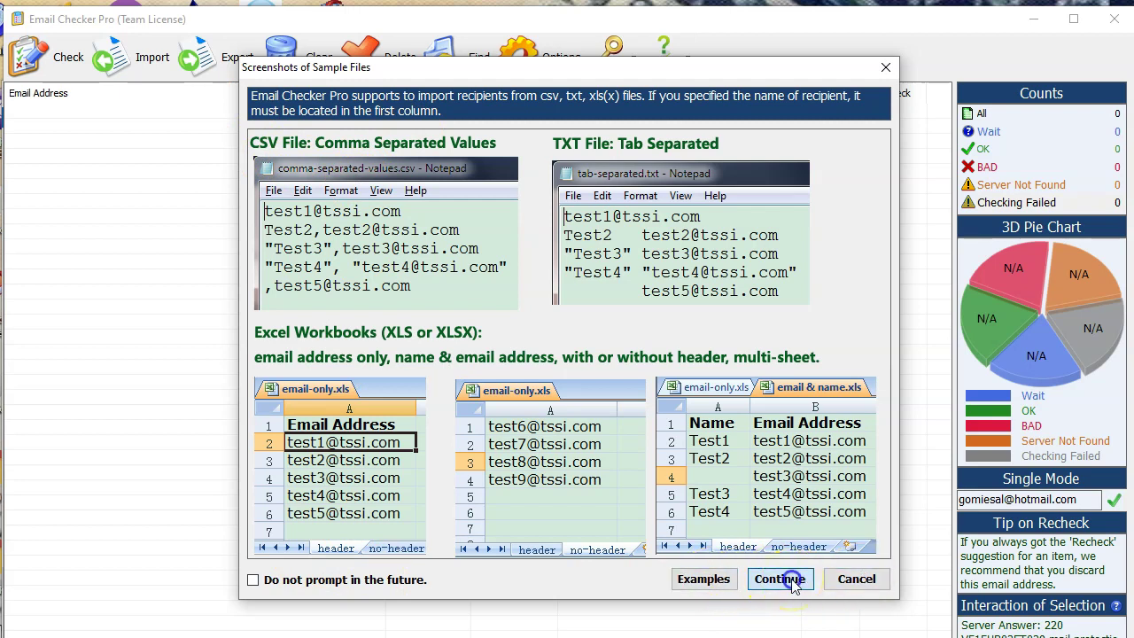
left_click_drag(449, 43, 300, 11)
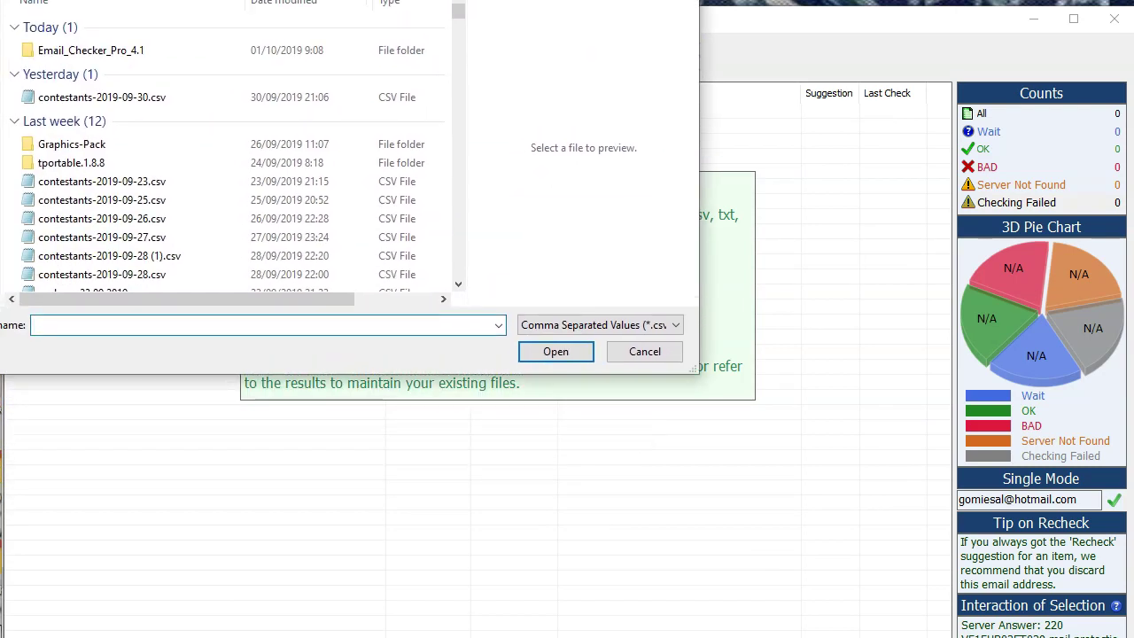
scroll(167, 233, "down", 2)
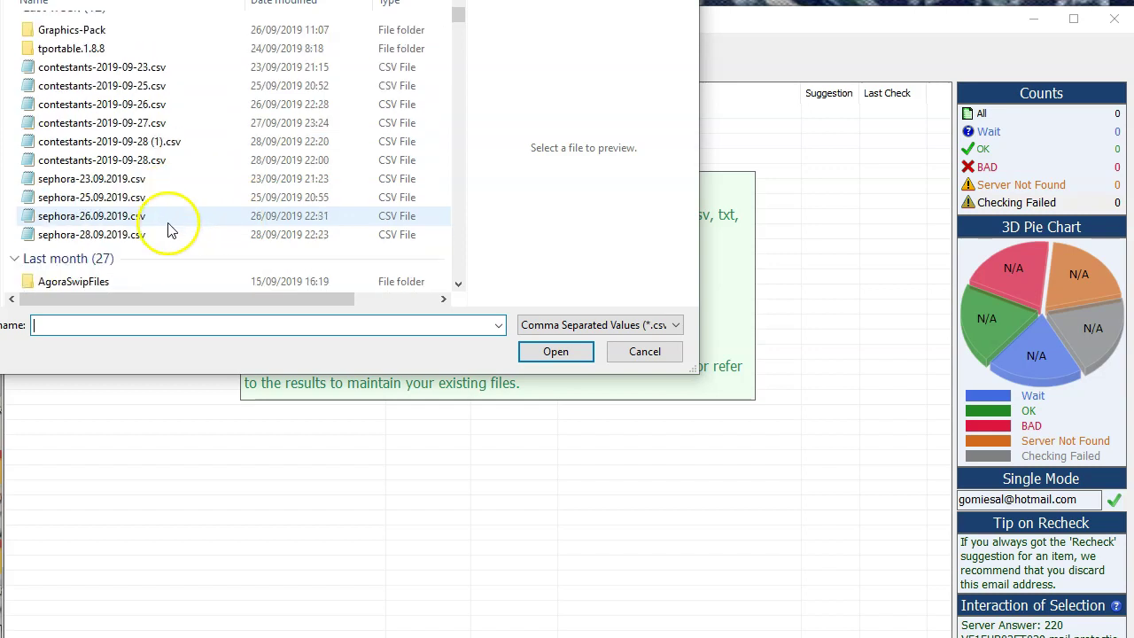
left_click(126, 215)
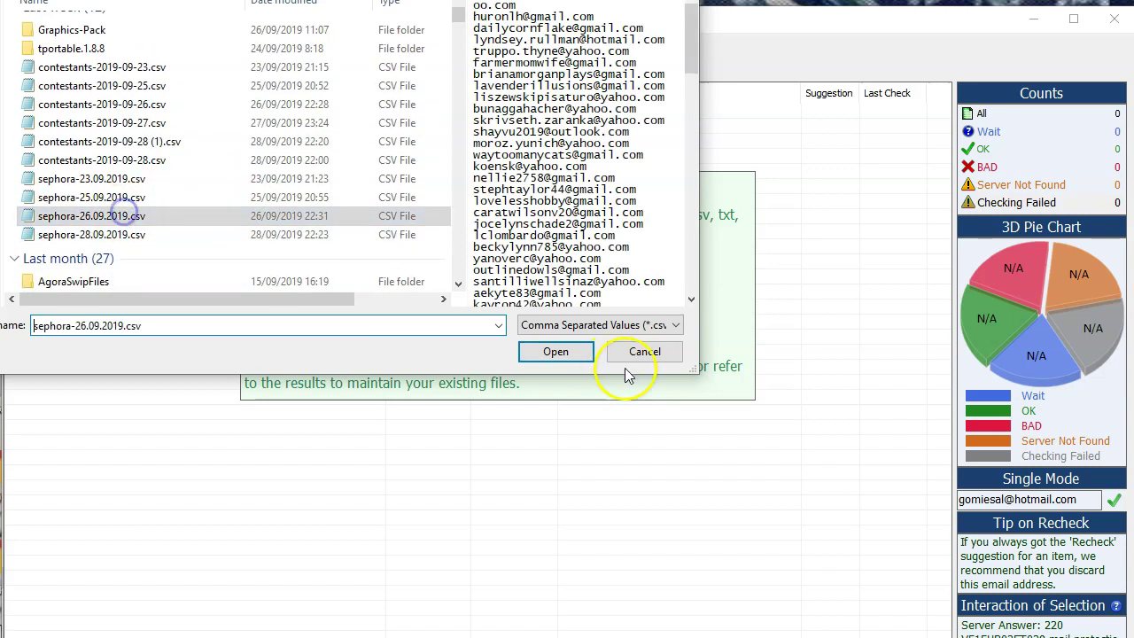
left_click(574, 352)
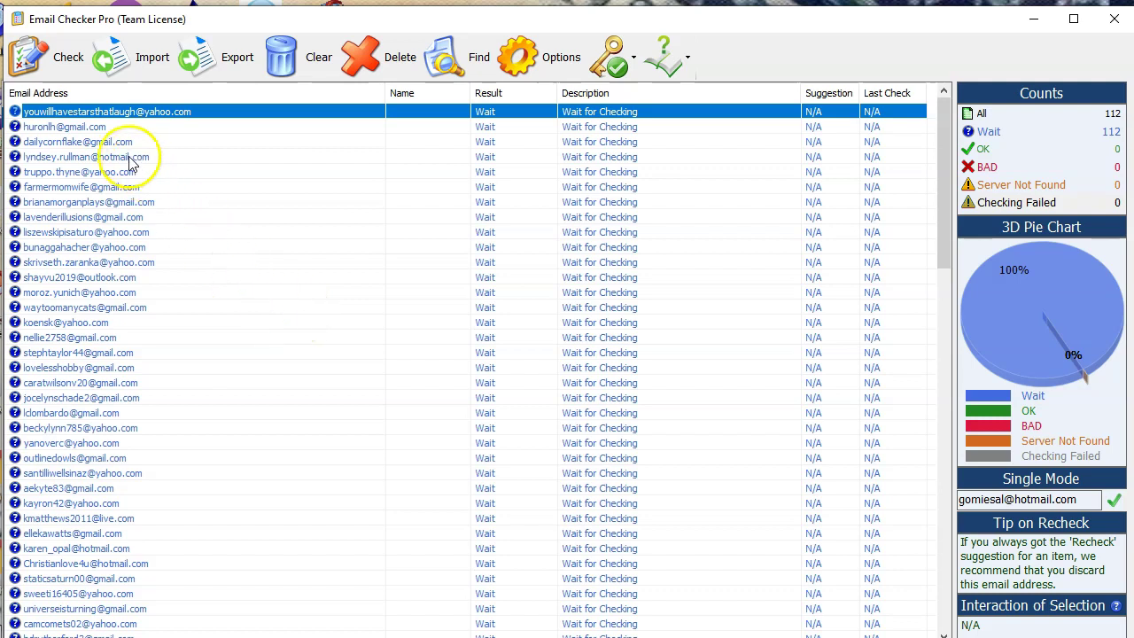
Run a complete check on all imported email addresses and dismiss the completion message
scroll(268, 361, "down", 9)
scroll(268, 362, "up", 9)
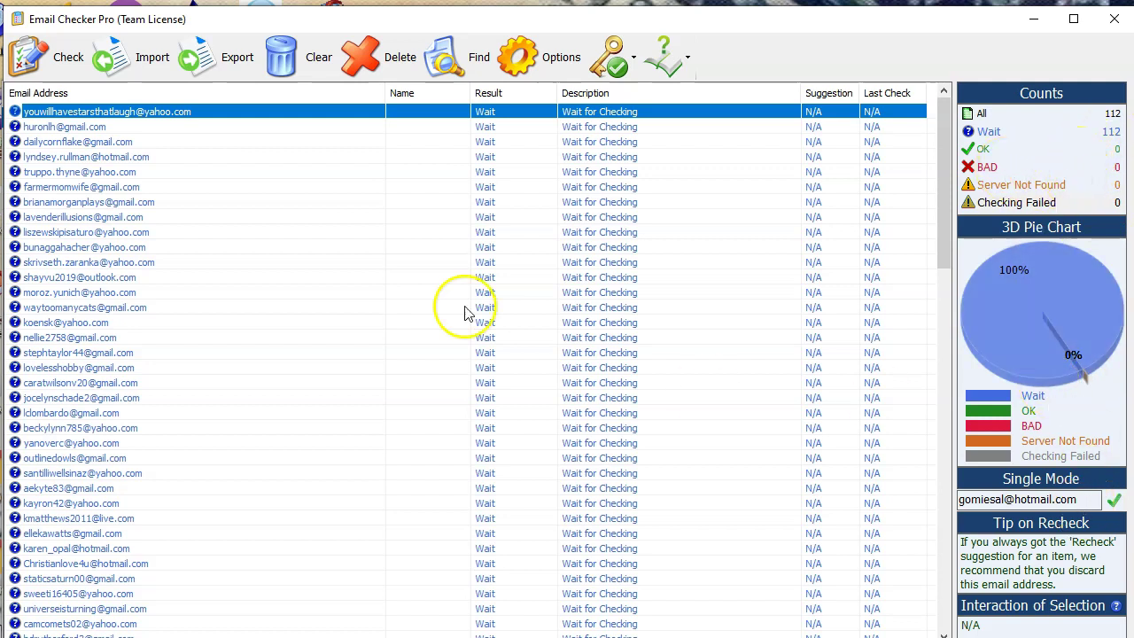
left_click(62, 63)
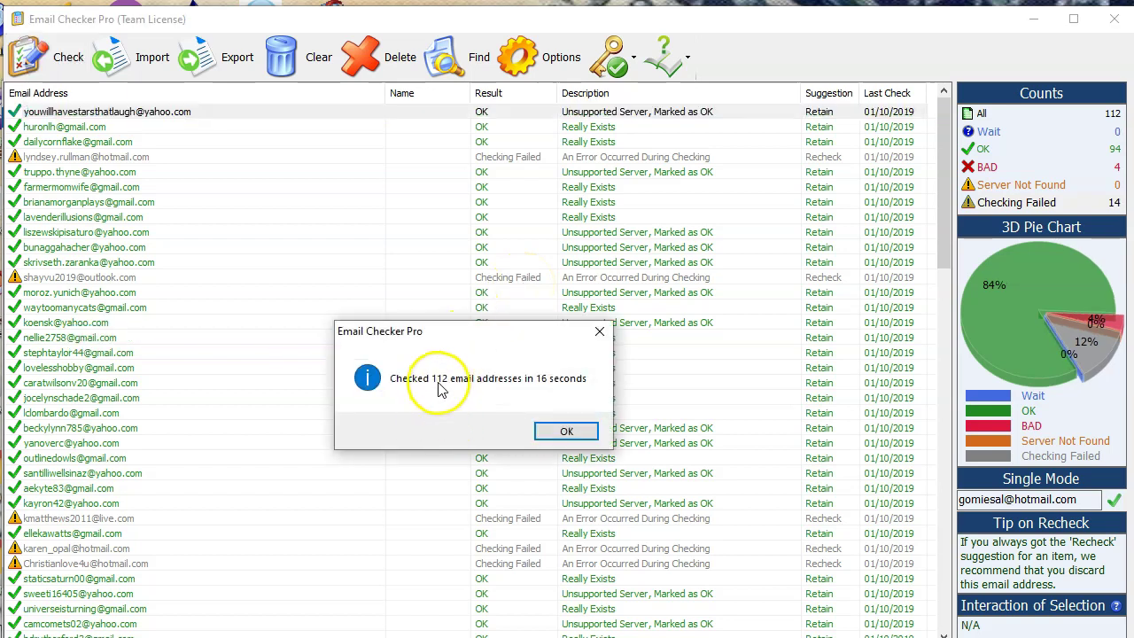
left_click(567, 432)
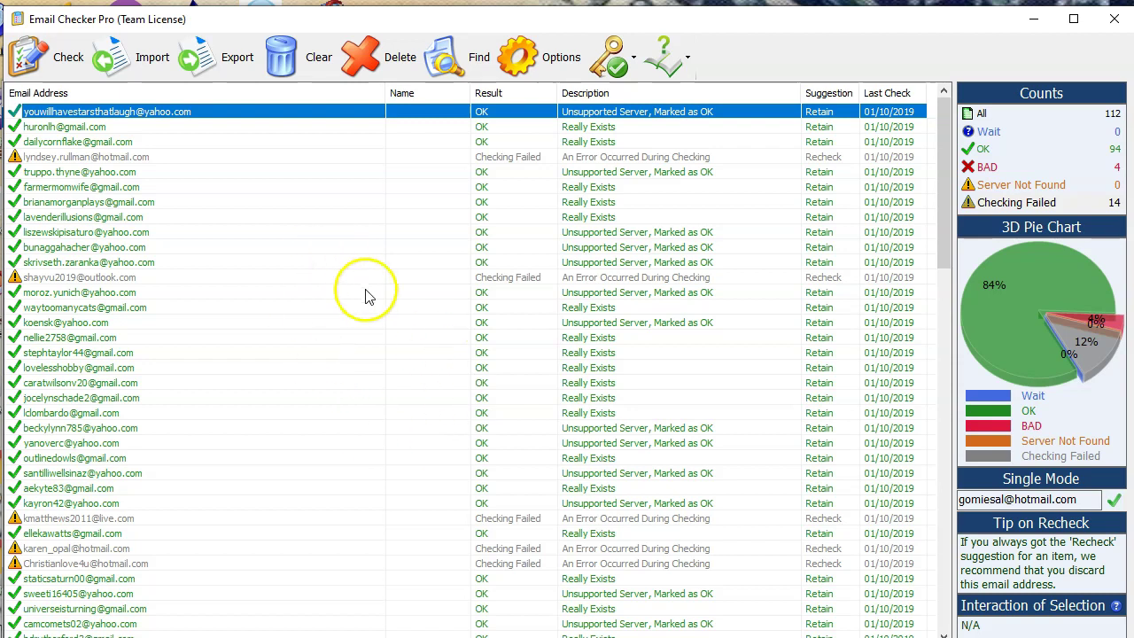
Examine the addresses marked BAD in the checked list, including their descriptions and suggestions
scroll(368, 348, "down", 15)
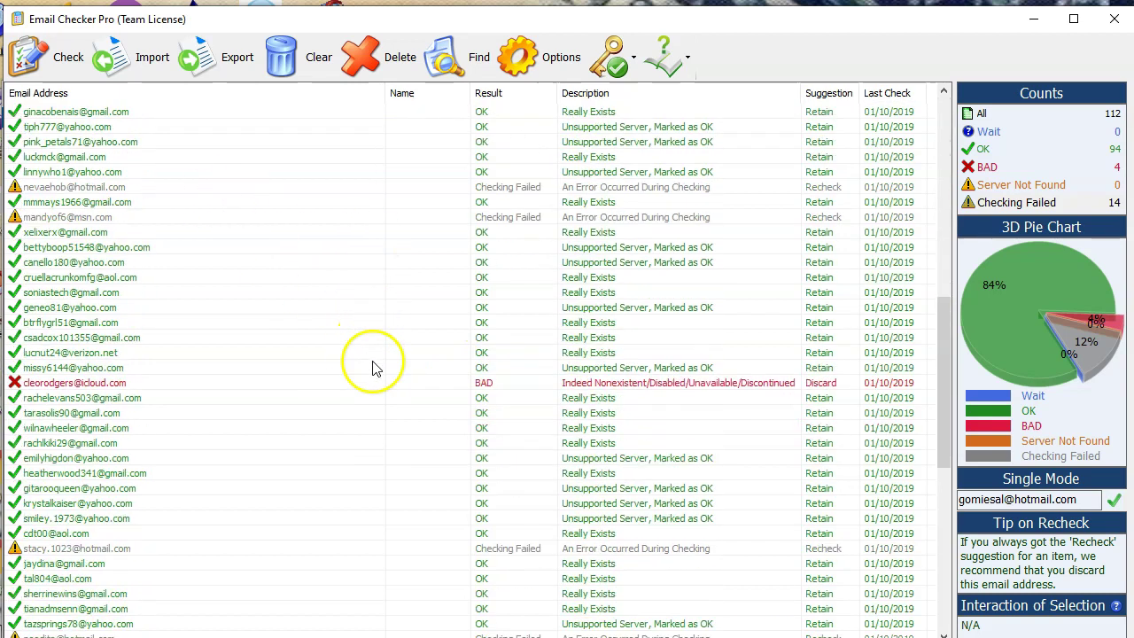
left_click(704, 296)
scroll(239, 372, "down", 8)
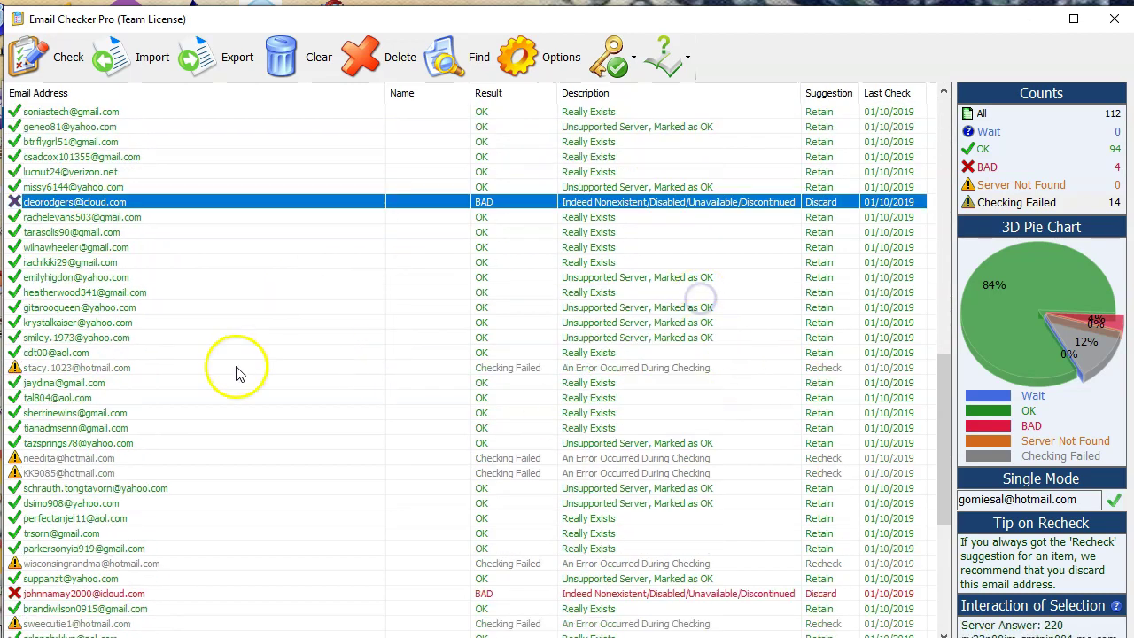
left_click(728, 326)
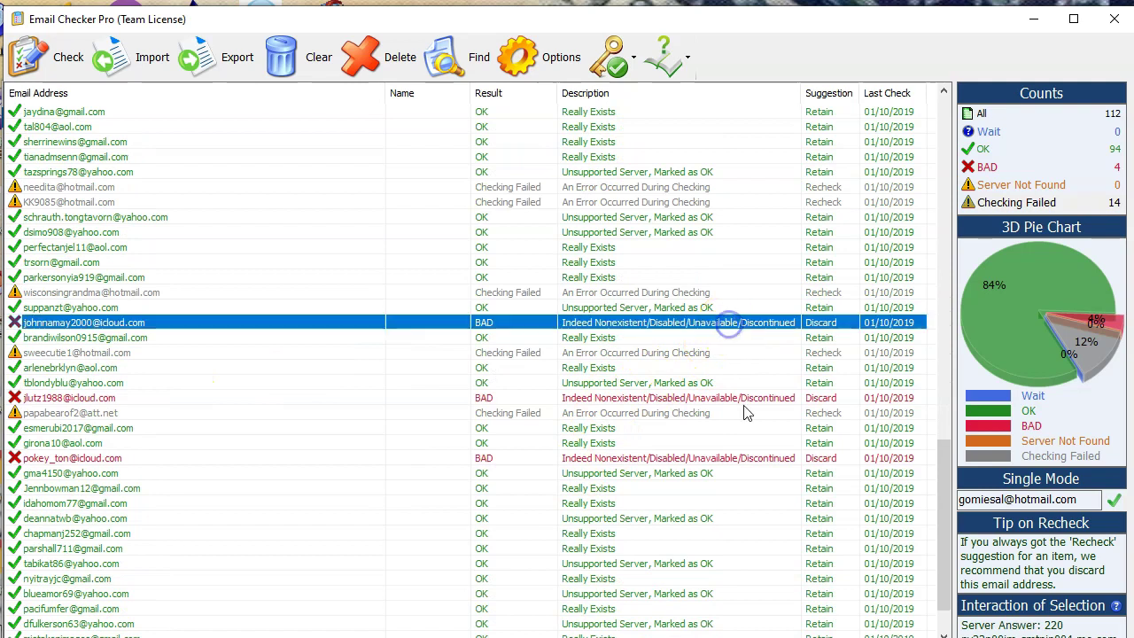
left_click(742, 399)
left_click(753, 459)
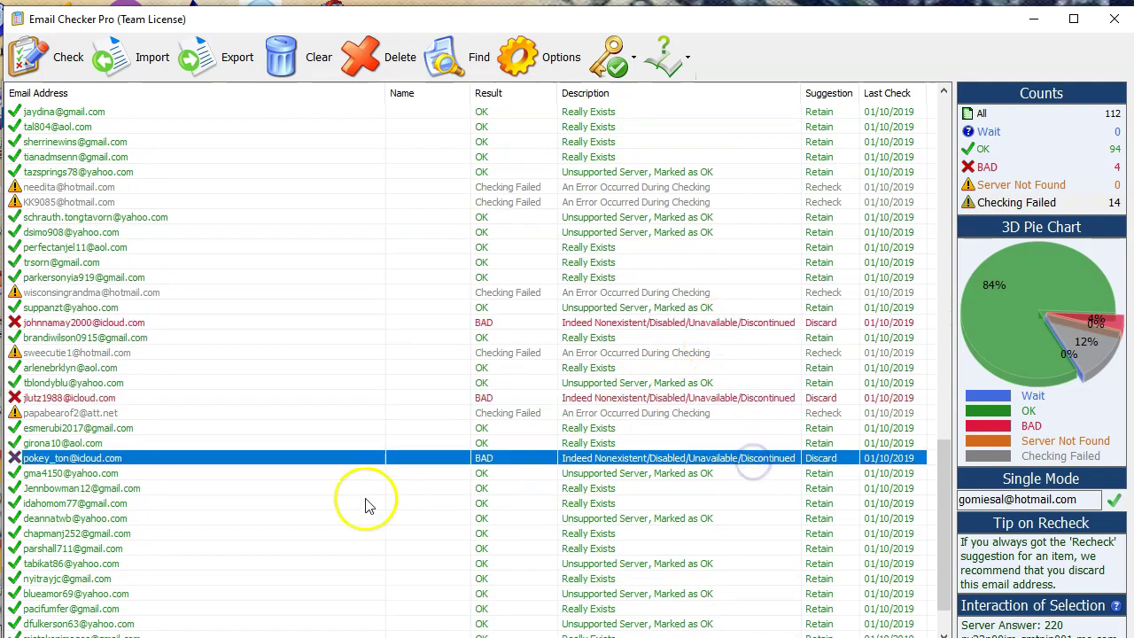
left_click(115, 326)
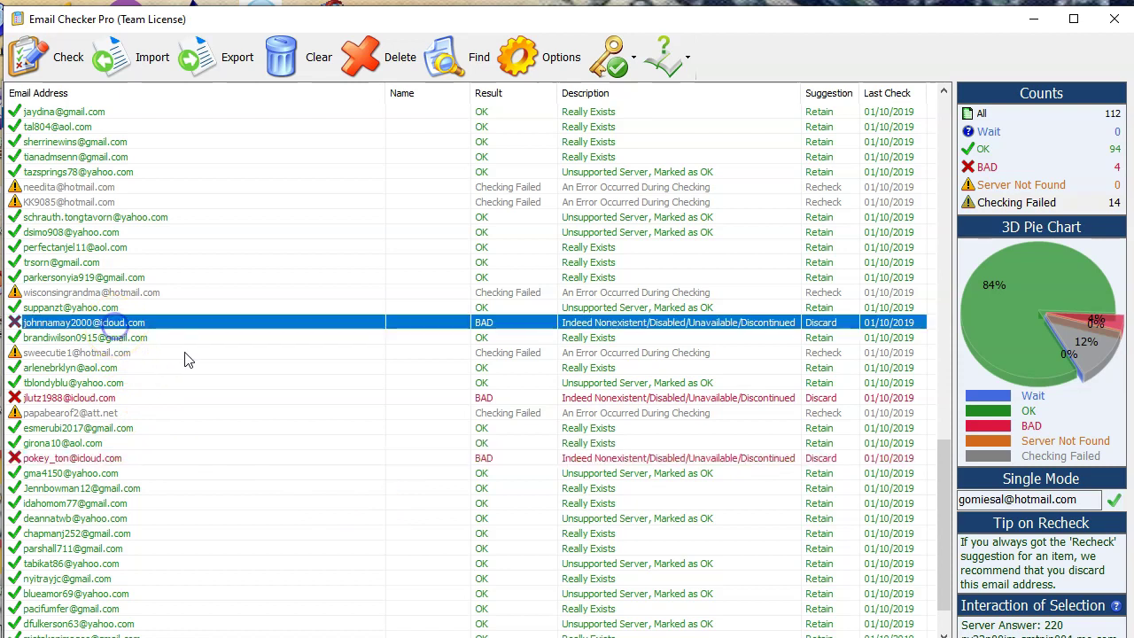
left_click(106, 401)
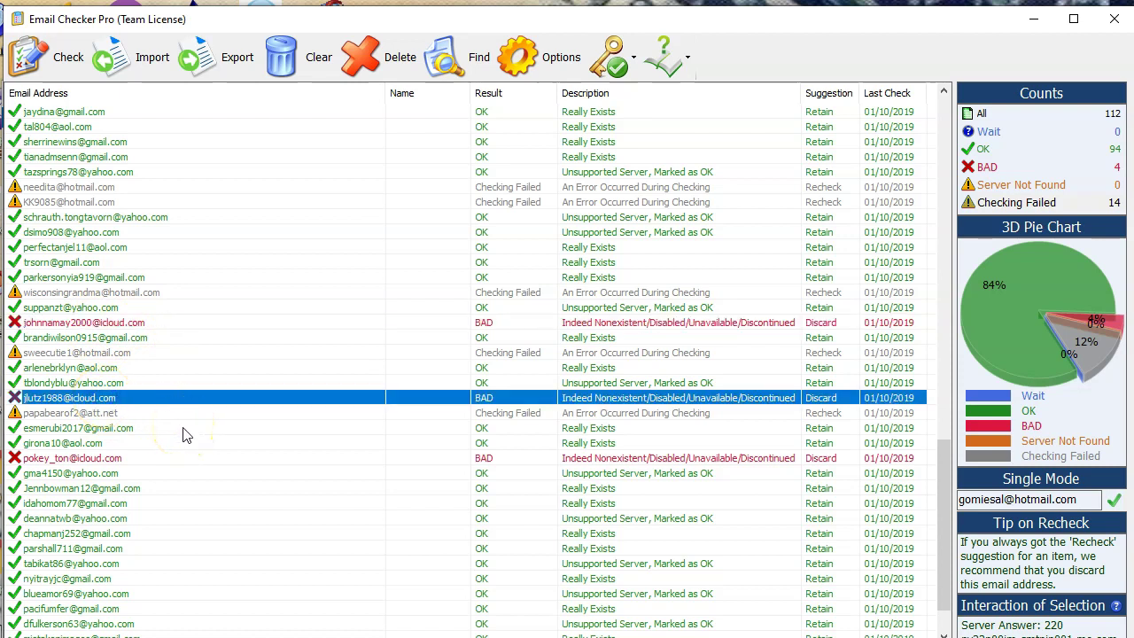
scroll(184, 435, "down", 1)
left_click(131, 414)
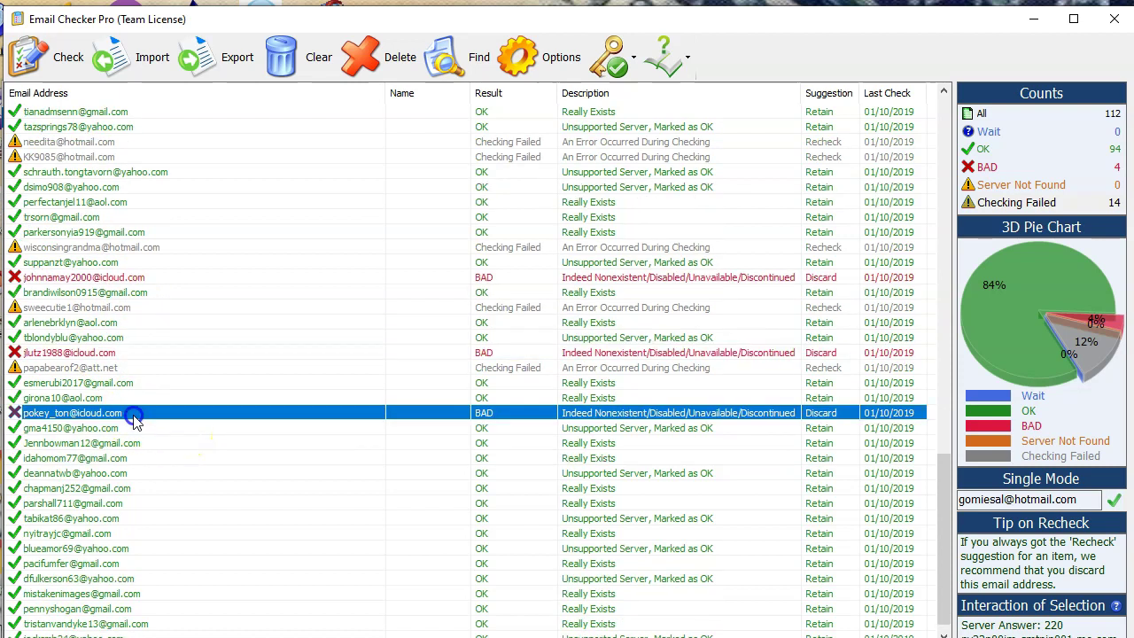
scroll(285, 478, "down", 1)
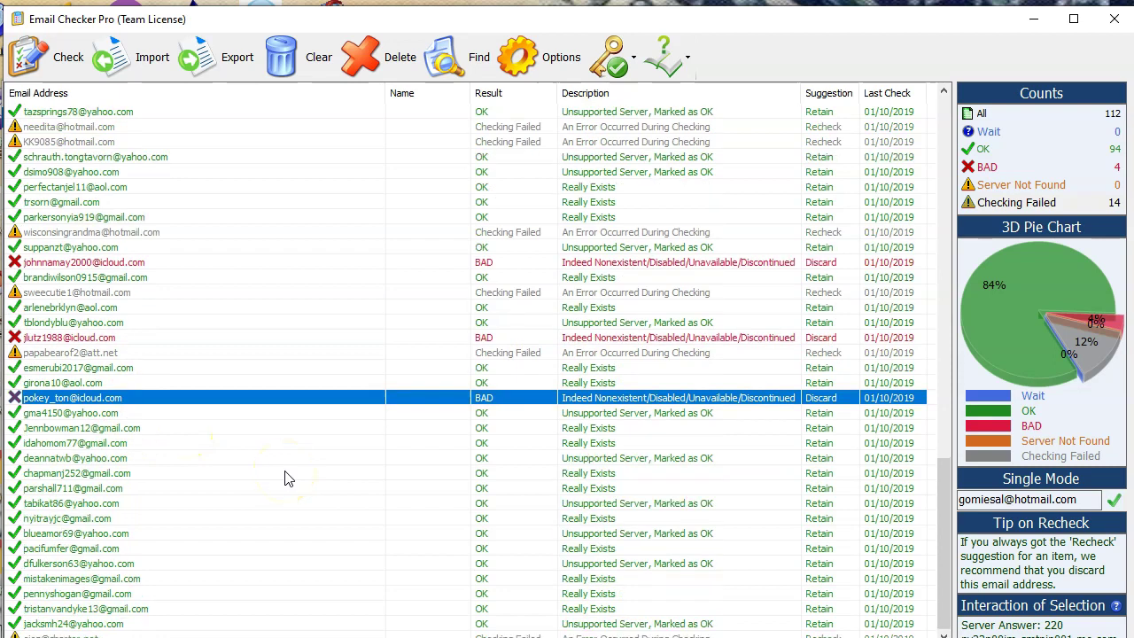
scroll(285, 478, "up", 6)
scroll(285, 479, "up", 4)
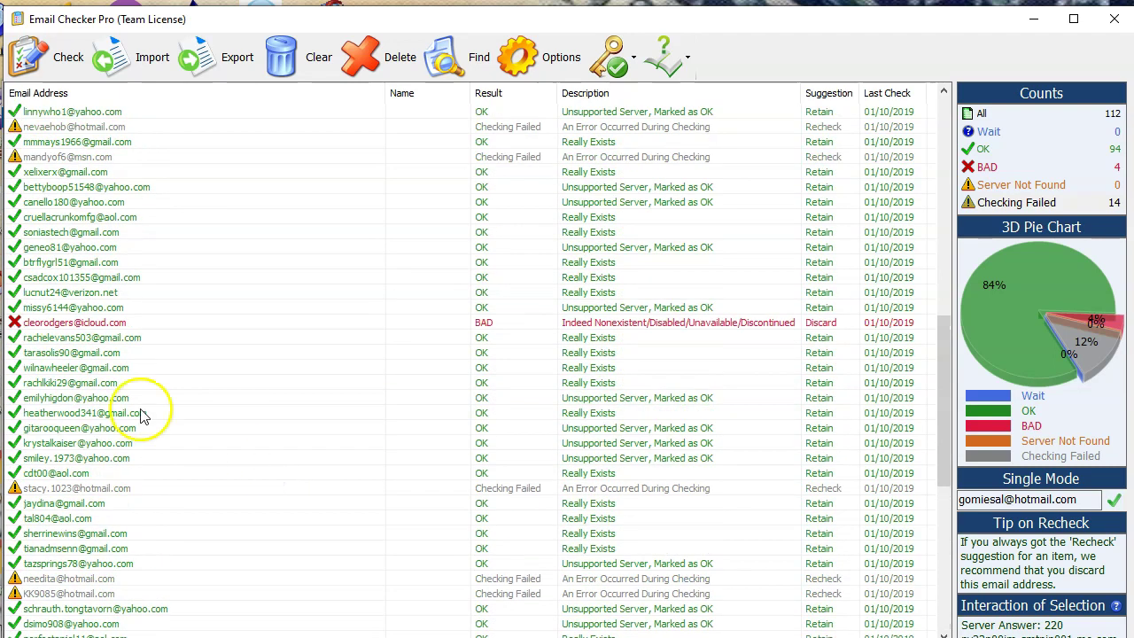
left_click(146, 324)
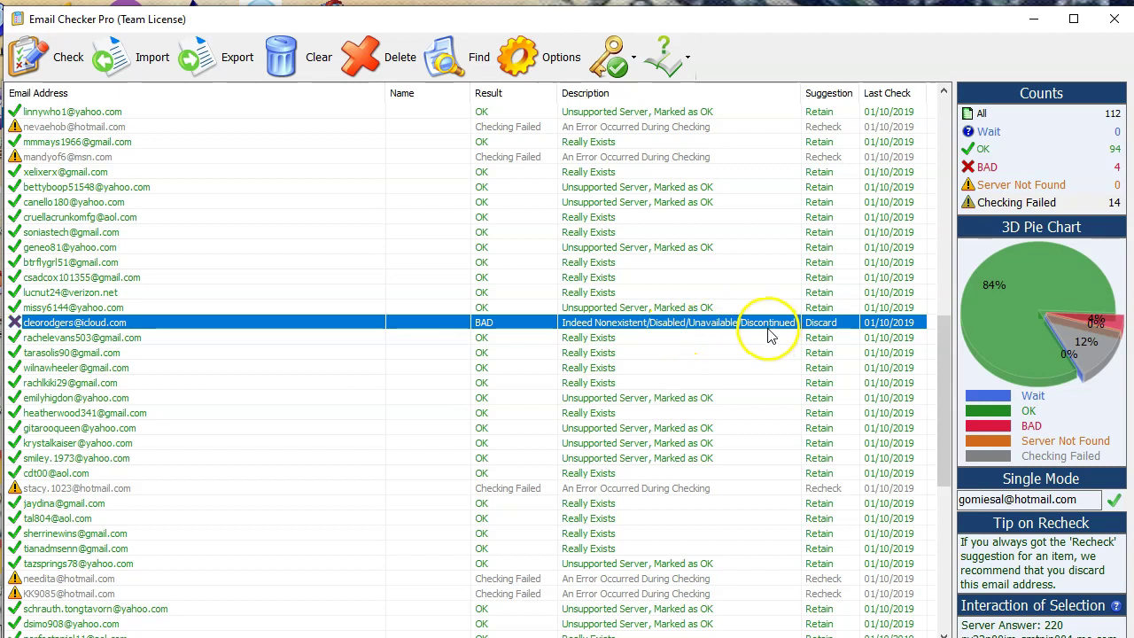
scroll(297, 409, "down", 3)
scroll(299, 410, "up", 7)
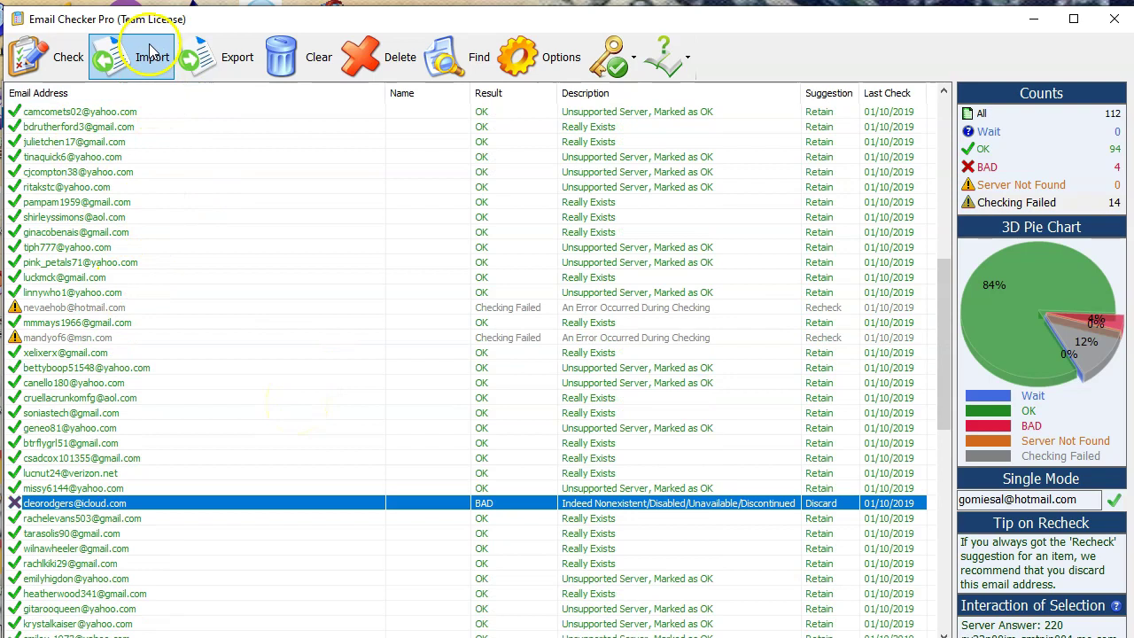
Configure an export of only the OK results with only the Email Address column, and cancel at the CSV file save
left_click(222, 61)
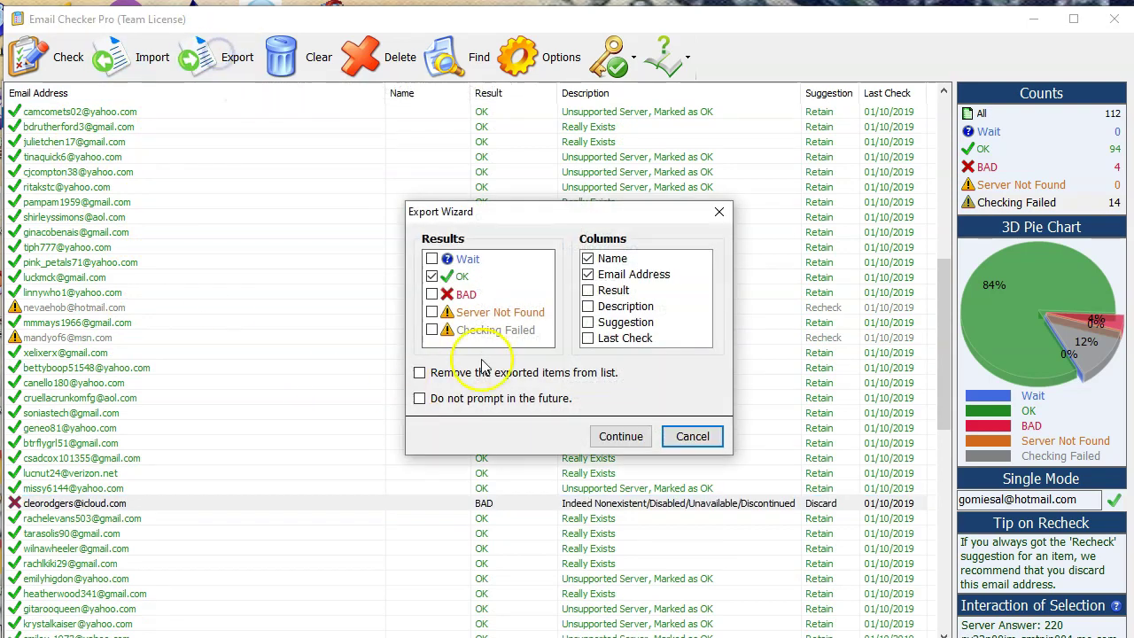
left_click(432, 257)
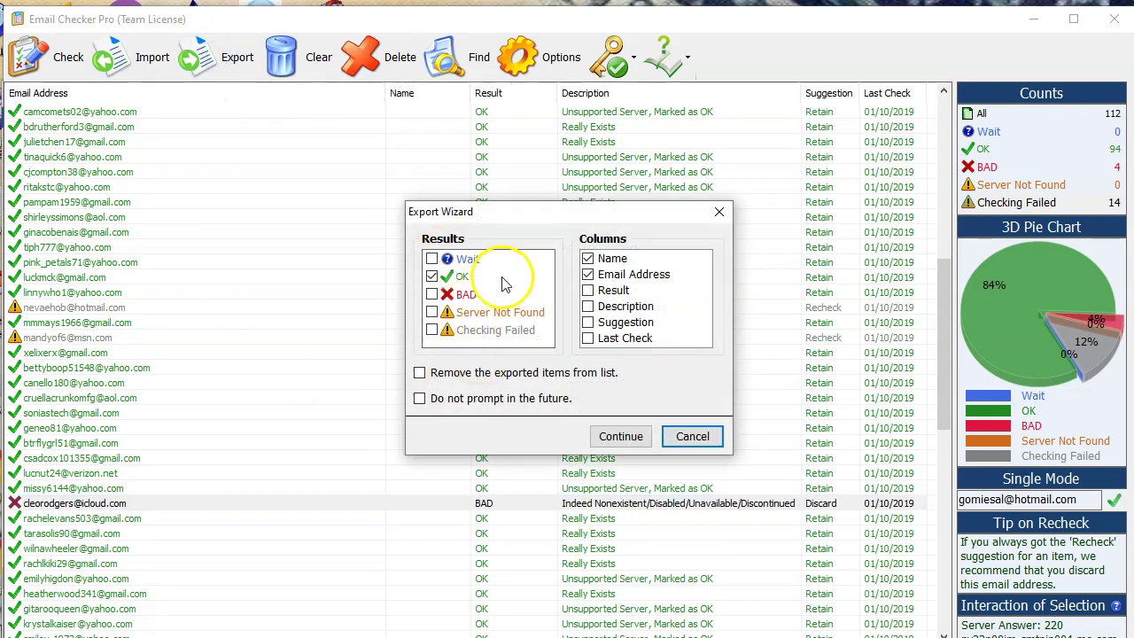
left_click(431, 276)
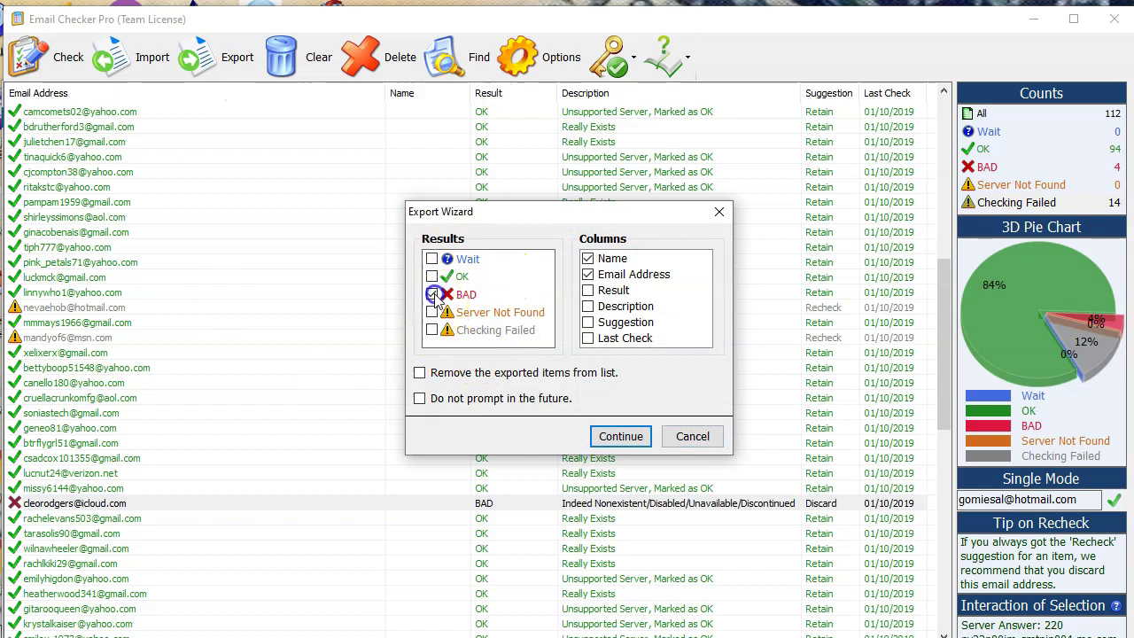
left_click(432, 295)
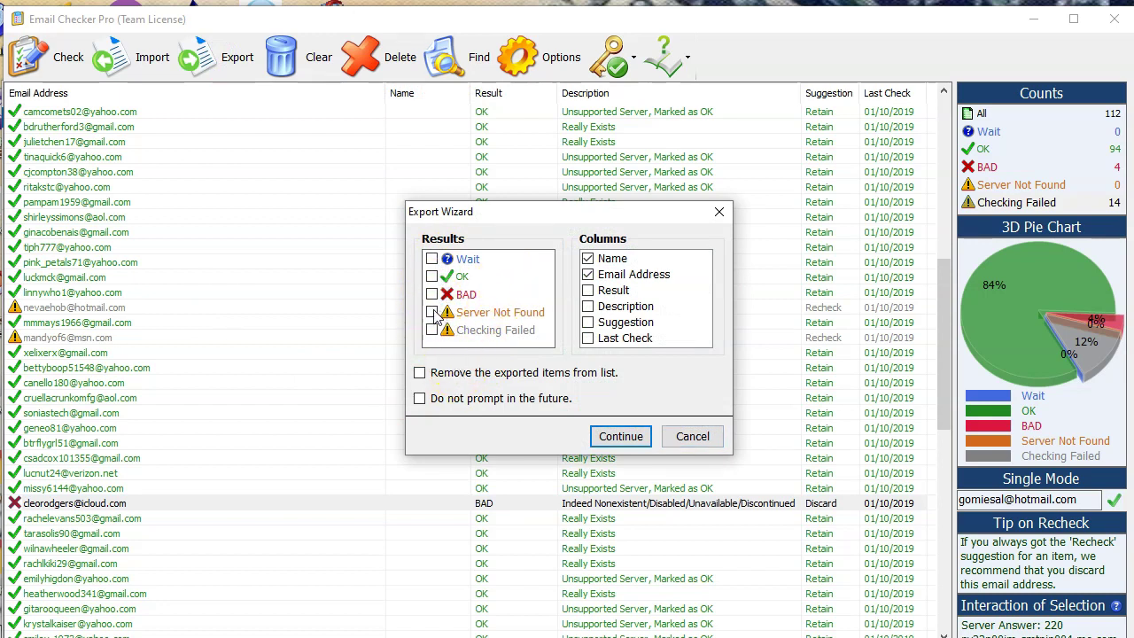
left_click(431, 329)
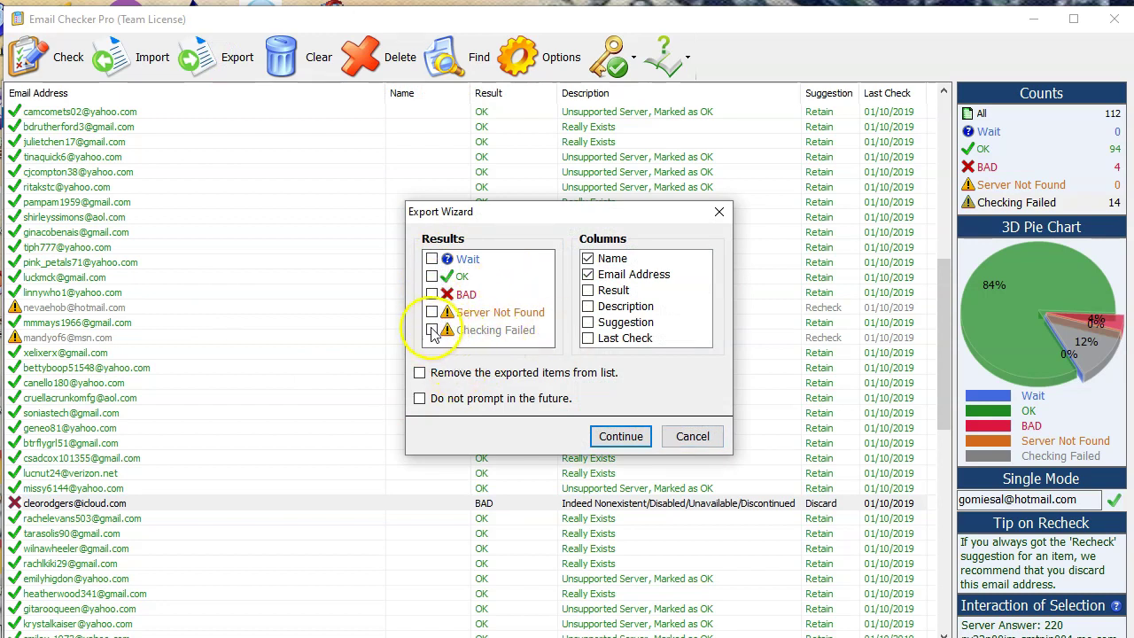
left_click(431, 331)
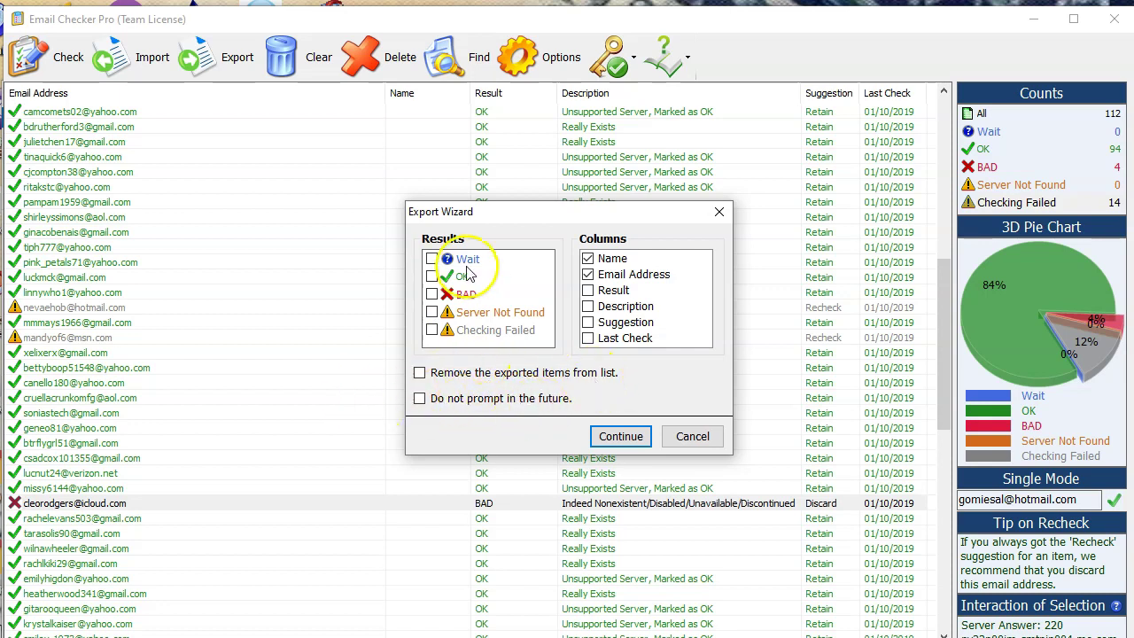
left_click(431, 275)
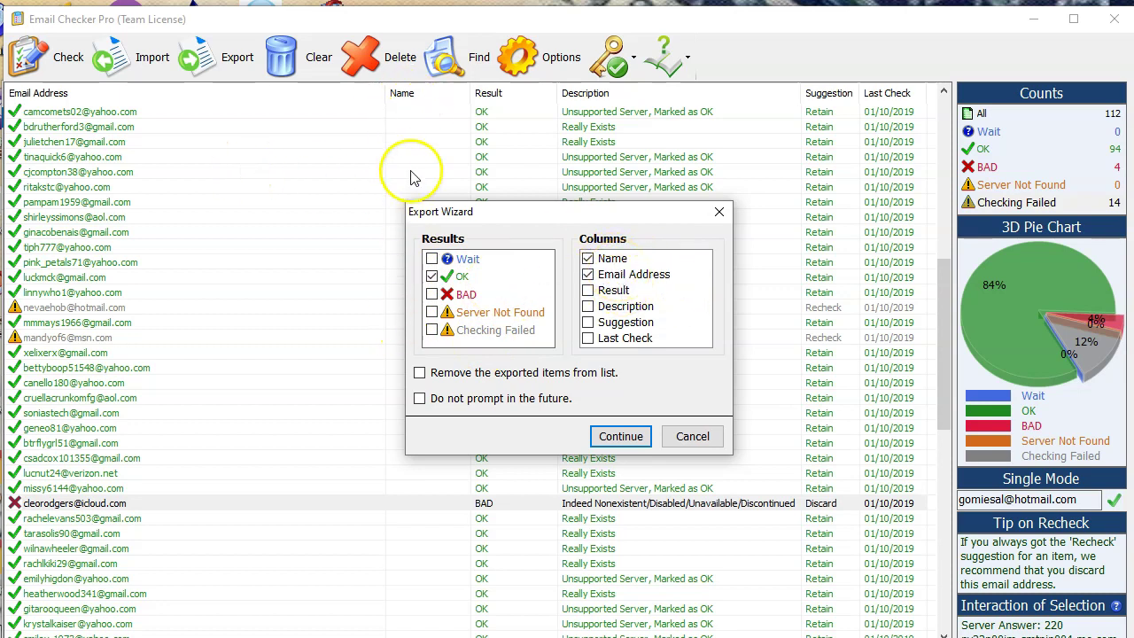
left_click(591, 259)
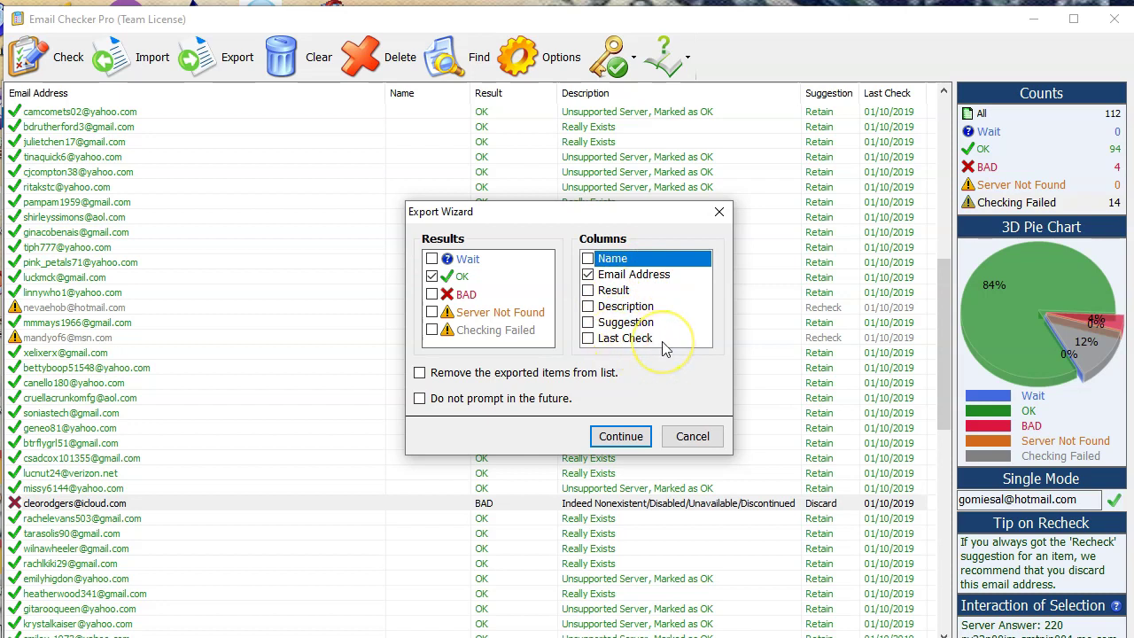
left_click(623, 435)
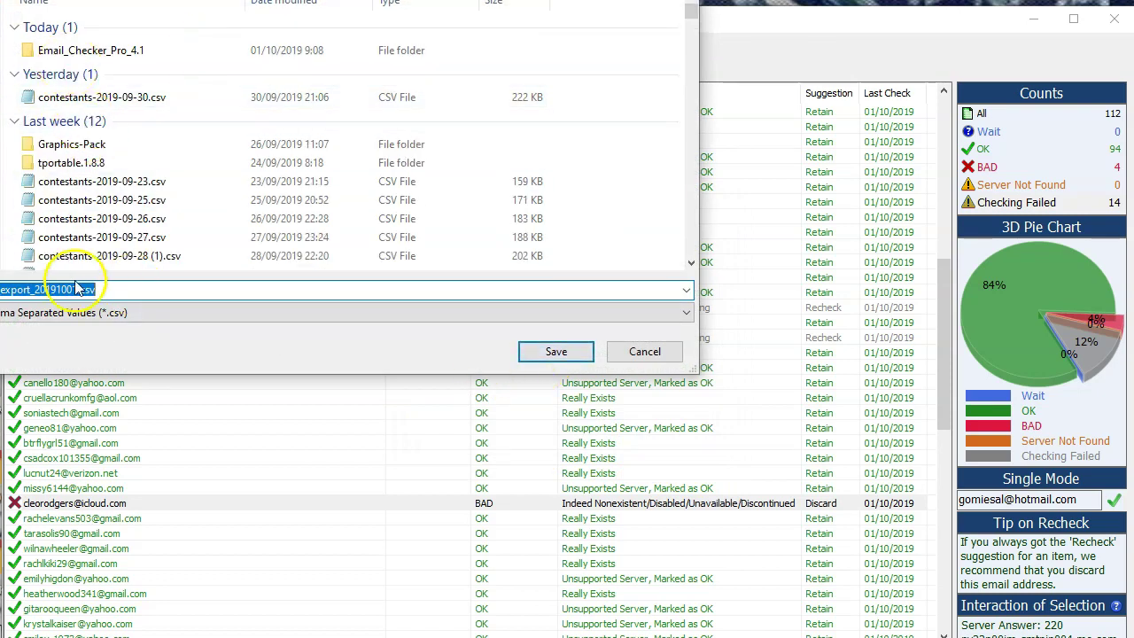
left_click(651, 352)
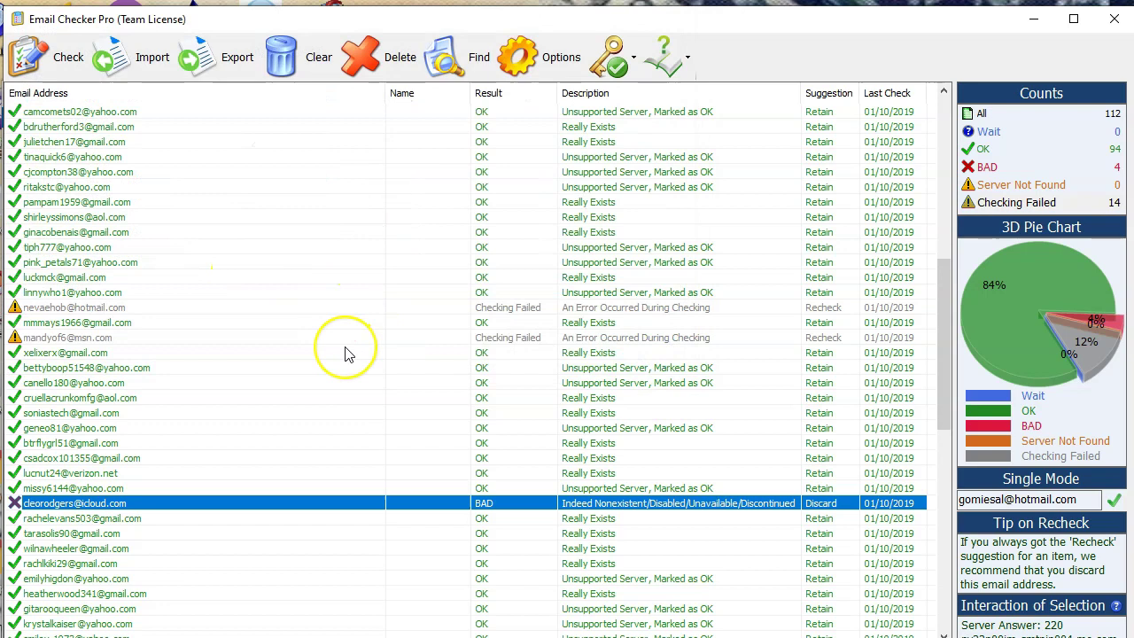
scroll(346, 354, "up", 5)
scroll(346, 355, "down", 2)
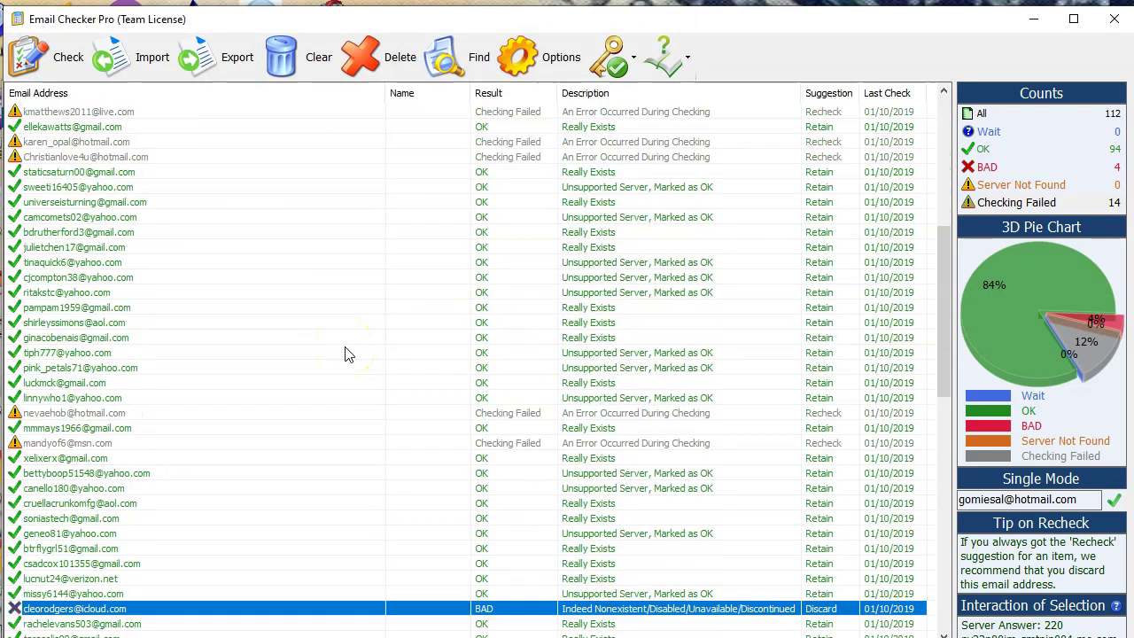
scroll(345, 355, "down", 15)
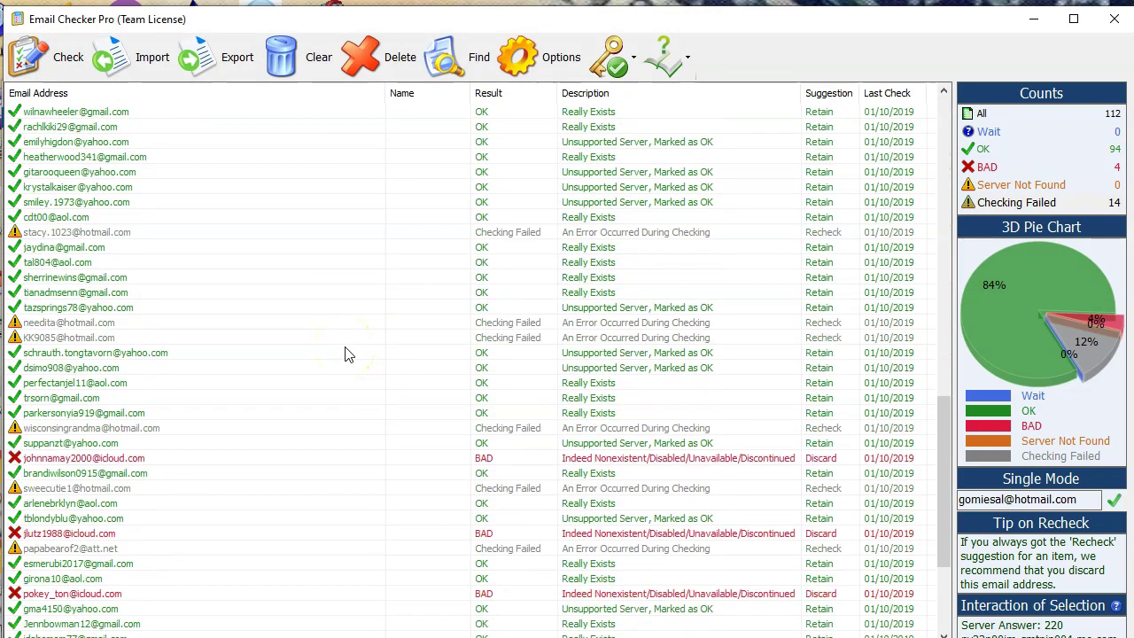
Replace the Single Mode address with the topmost visible Checking Failed Hotmail address, recheck it individually and close its check details
scroll(346, 354, "down", 4)
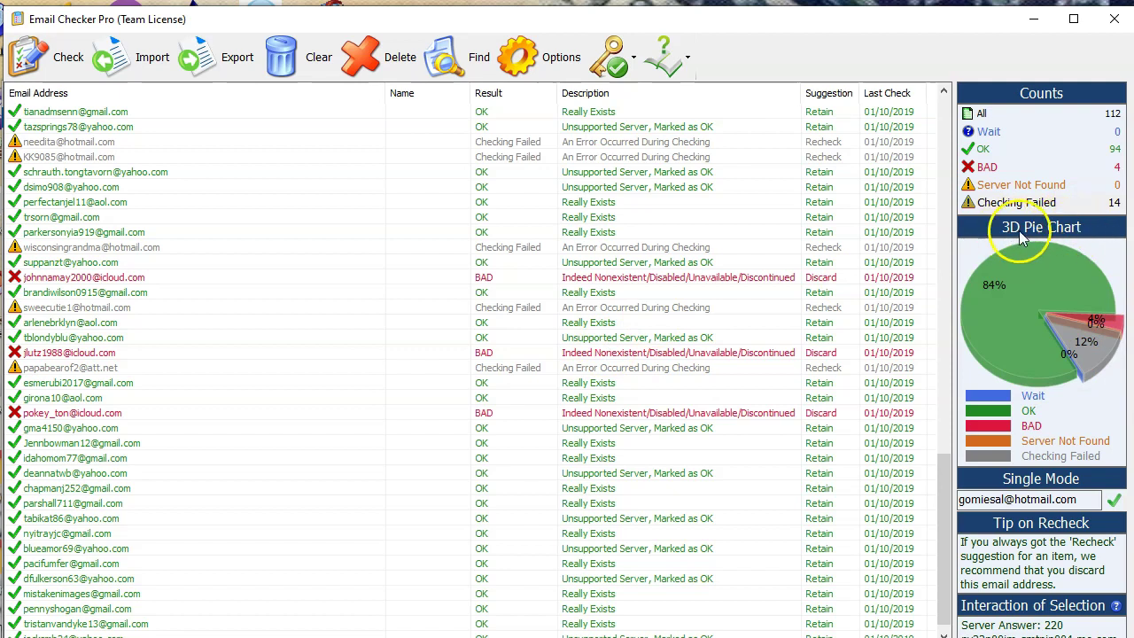
left_click_drag(1077, 499, 927, 502)
key("BackSpace")
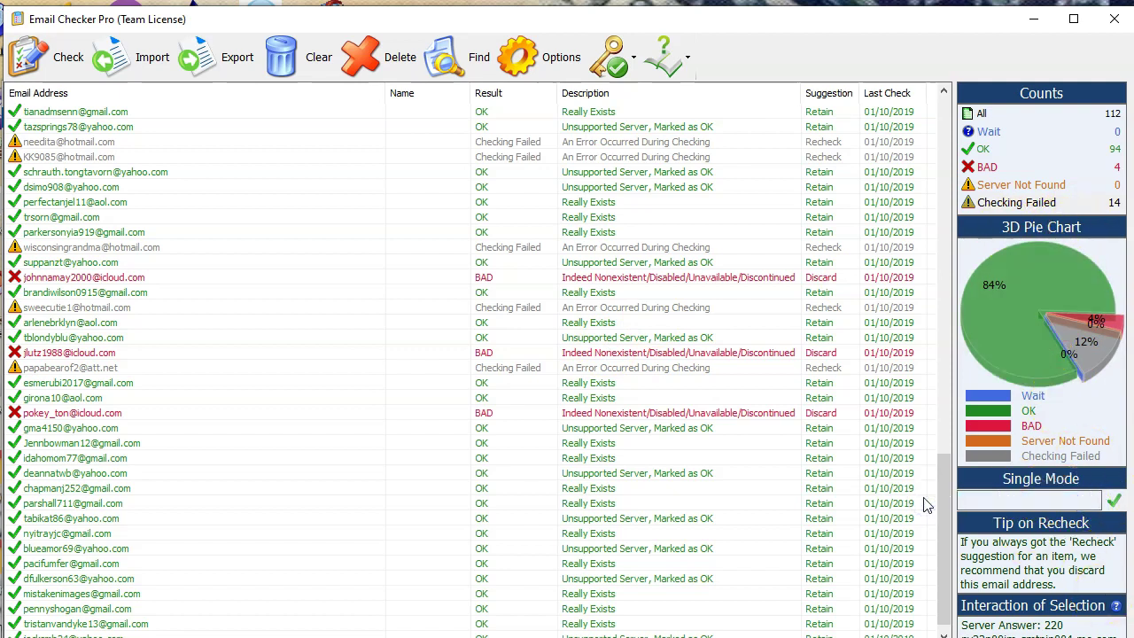
left_click(511, 309)
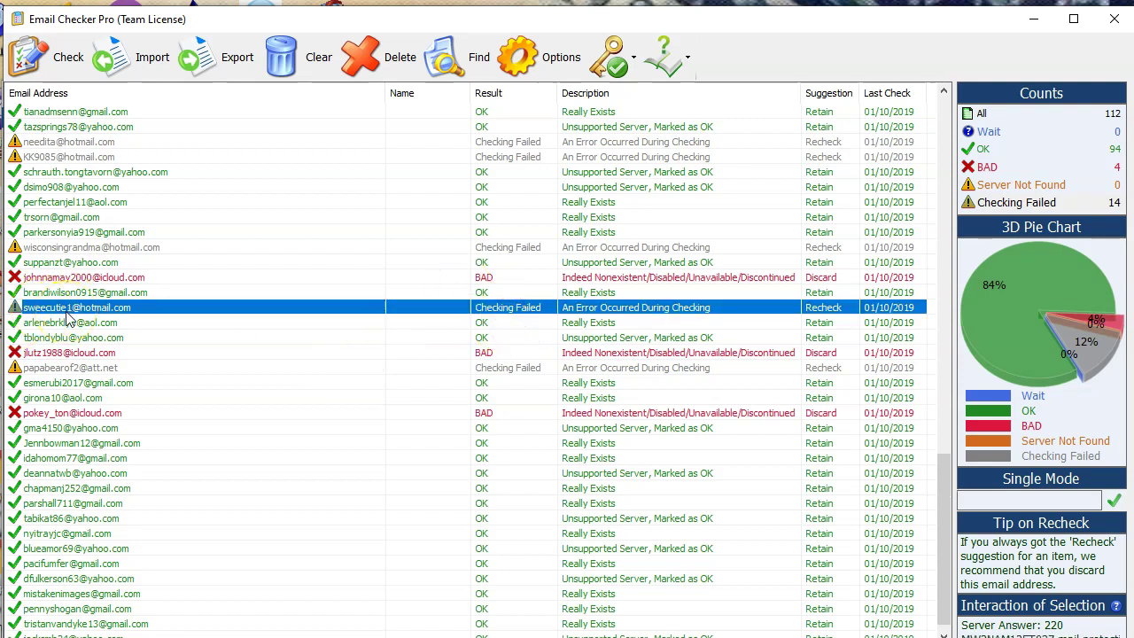
left_click(114, 370)
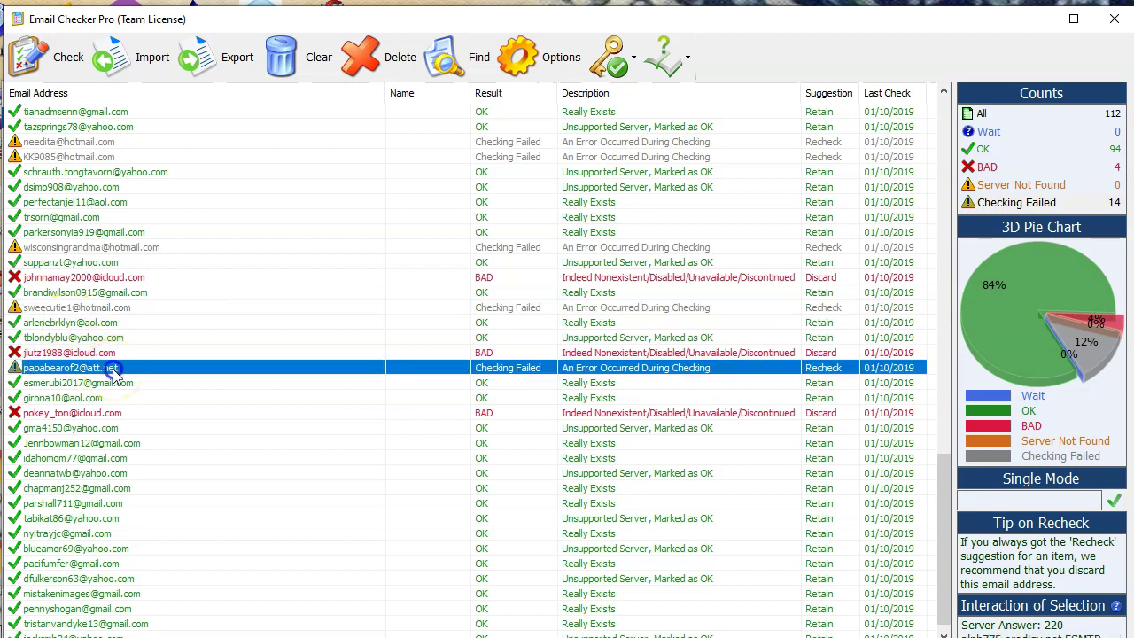
left_click(133, 143)
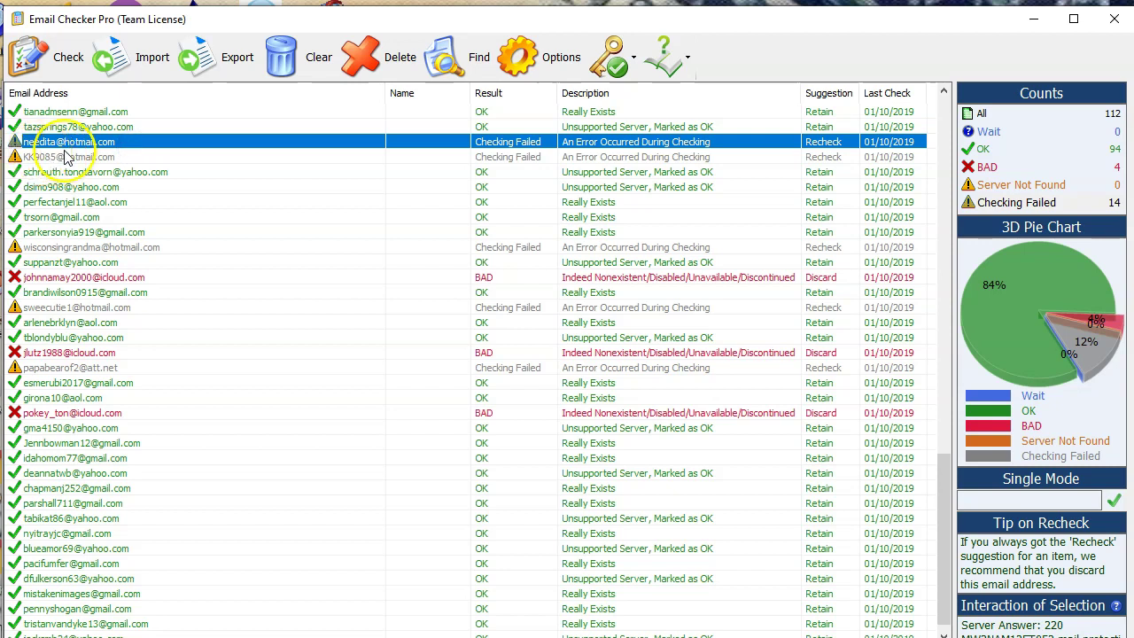
left_click(1060, 498)
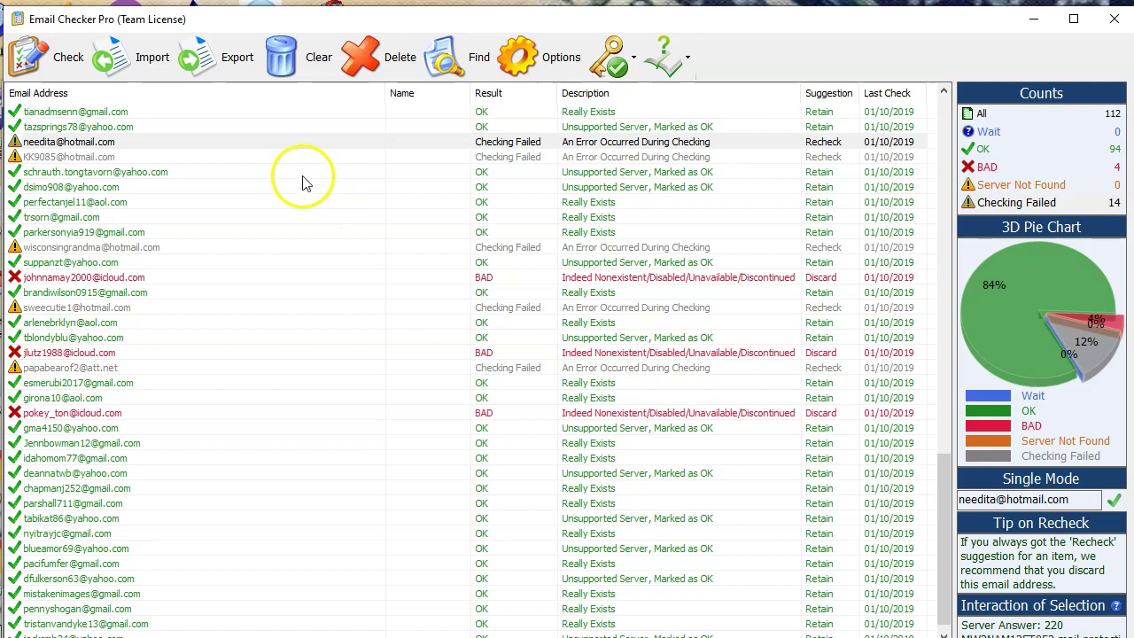
left_click(1115, 501)
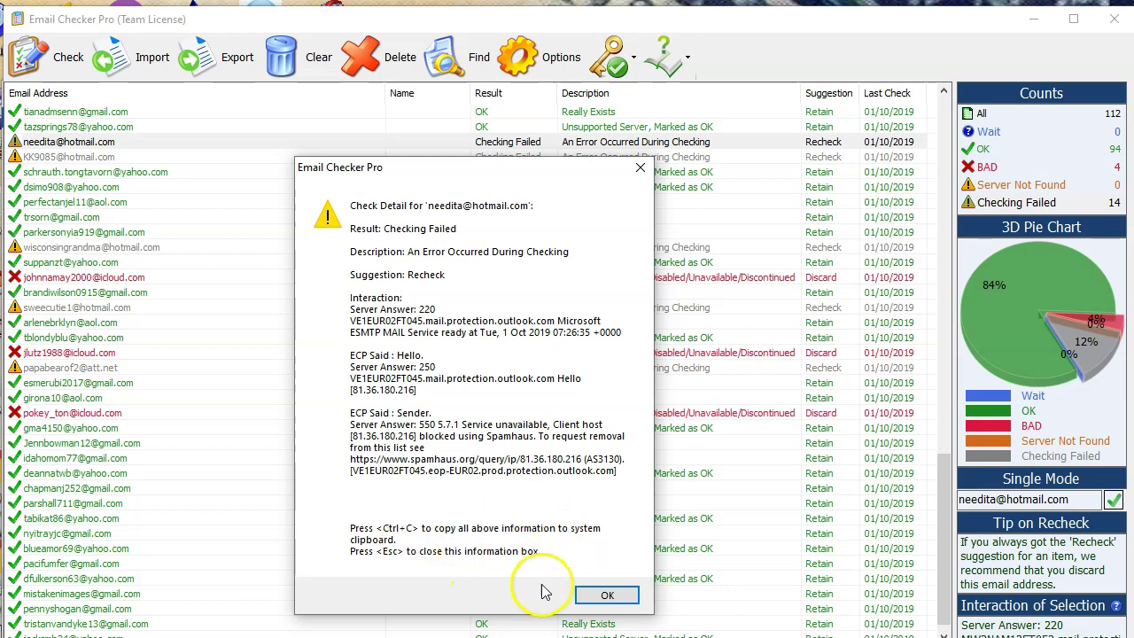
left_click(607, 596)
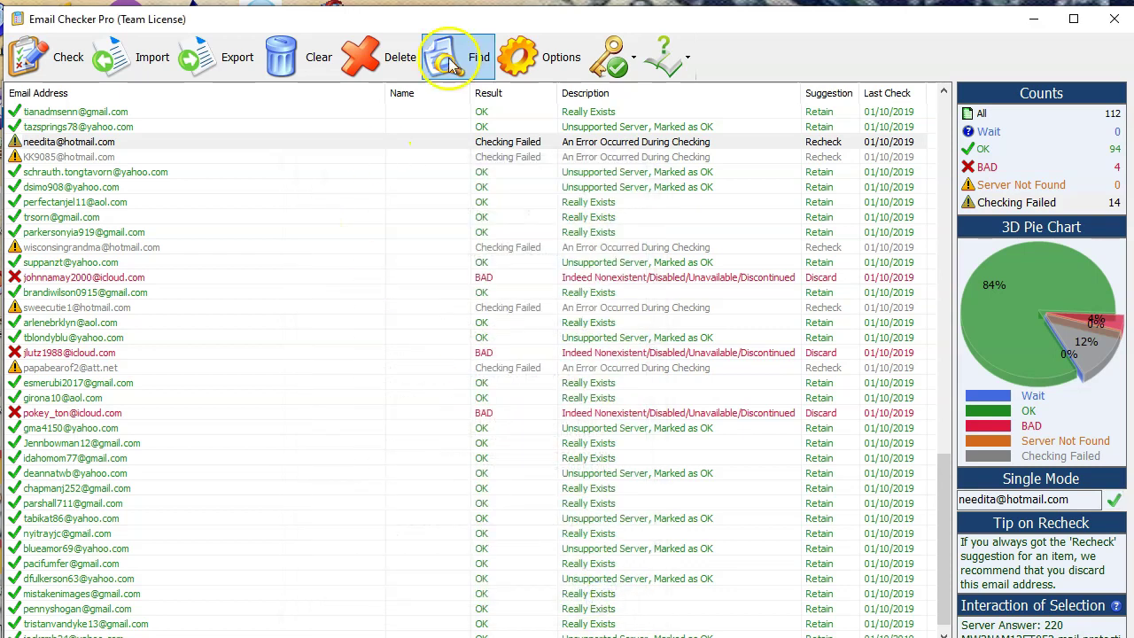
left_click(536, 157)
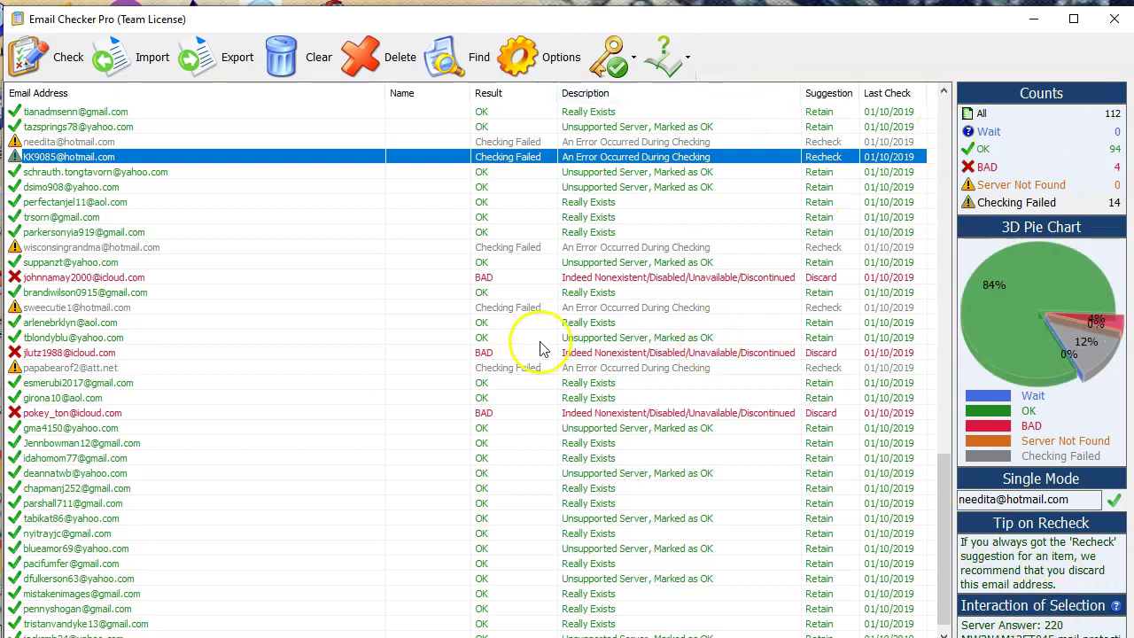
scroll(337, 283, "up", 20)
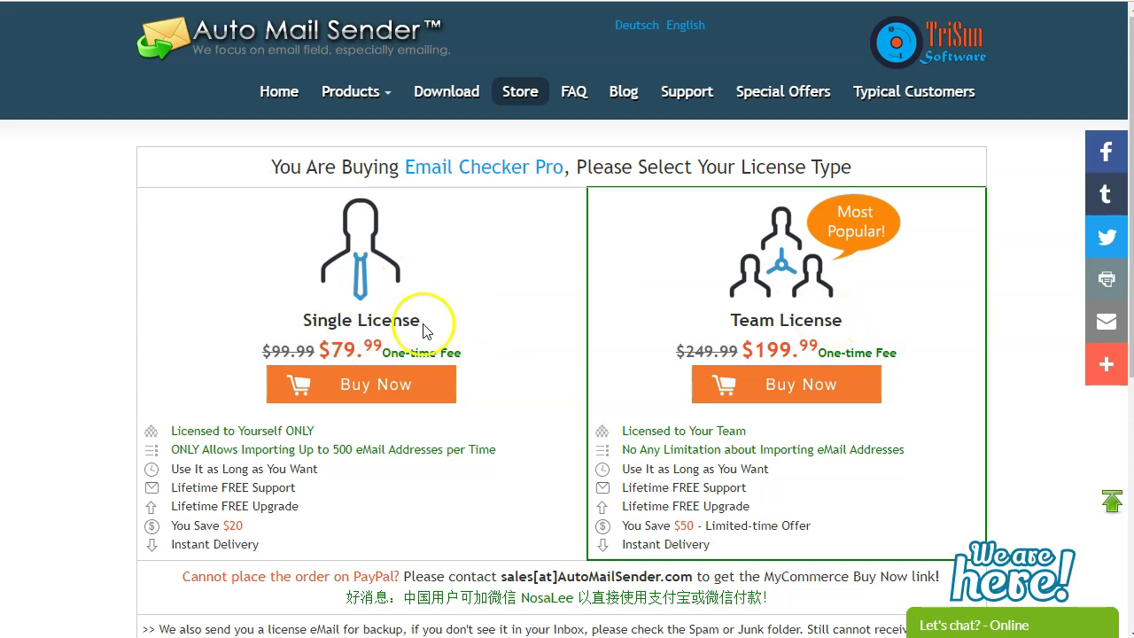
Compare the Single License and Team License prices and terms on the Auto Mail Sender store page for Email Checker Pro
left_click_drag(332, 351, 358, 352)
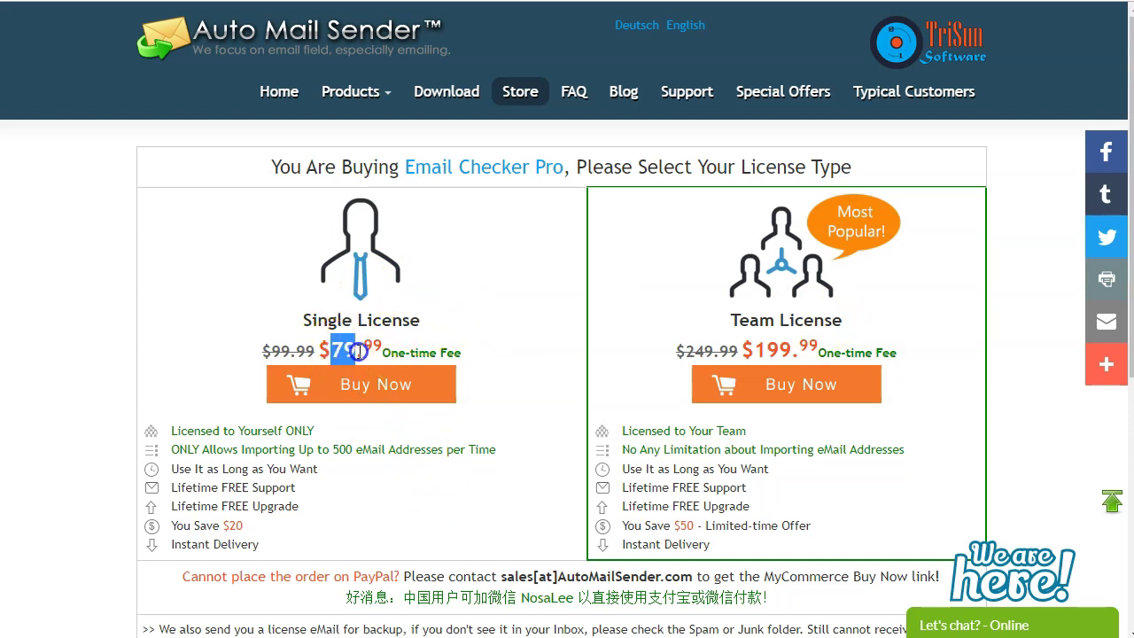
left_click(345, 351)
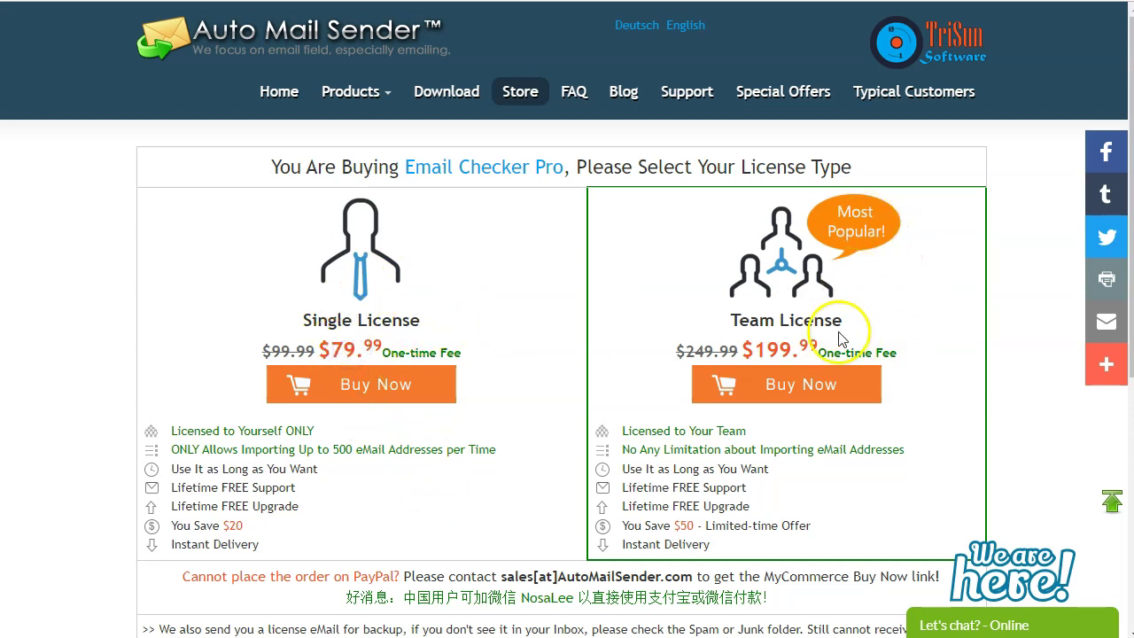
left_click_drag(737, 351, 775, 347)
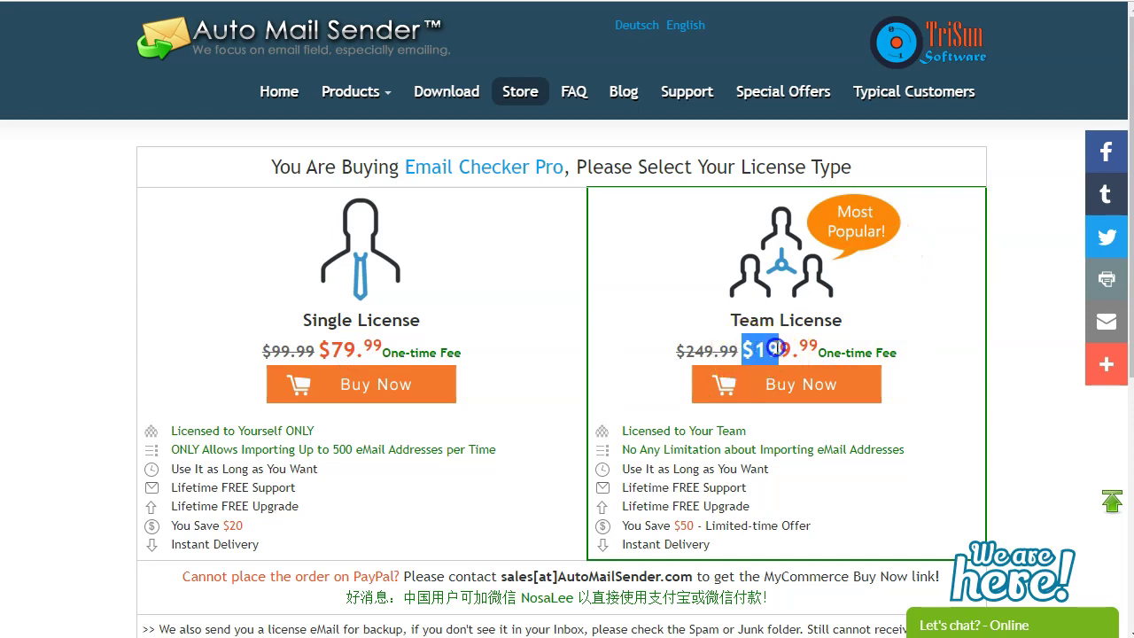
left_click(866, 426)
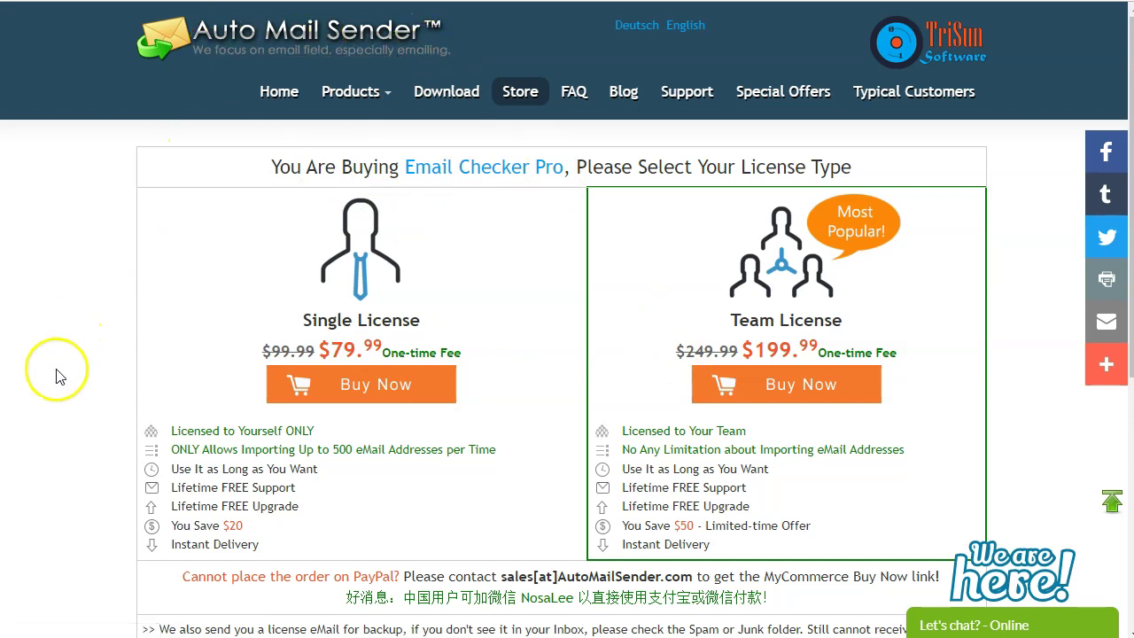
scroll(57, 377, "down", 1)
scroll(55, 376, "down", 3)
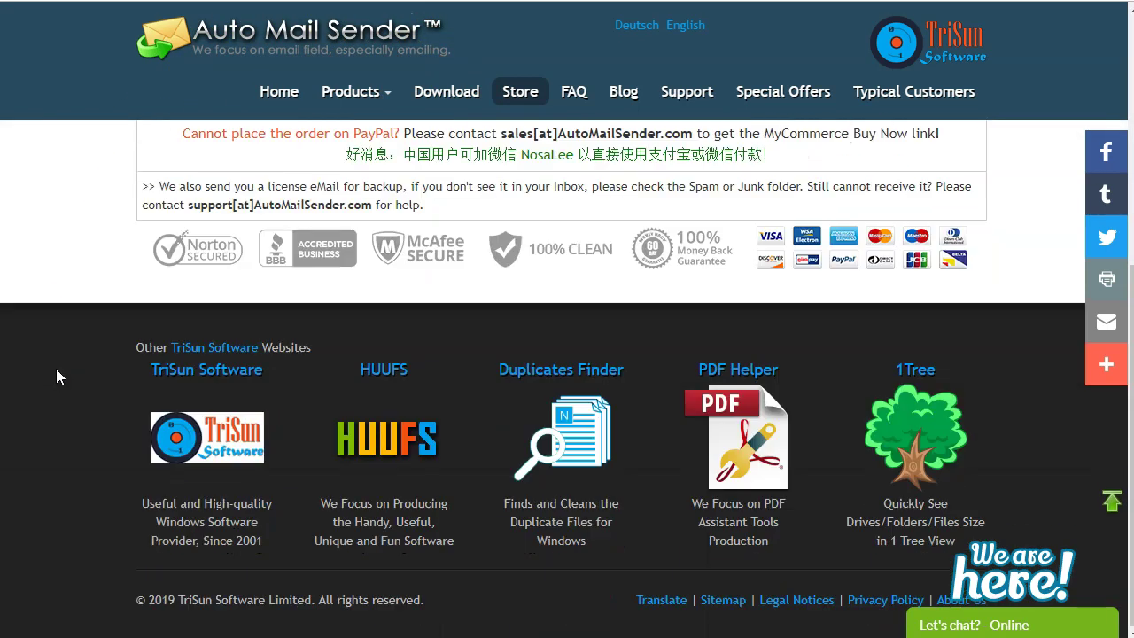
scroll(56, 377, "up", 4)
scroll(56, 376, "up", 1)
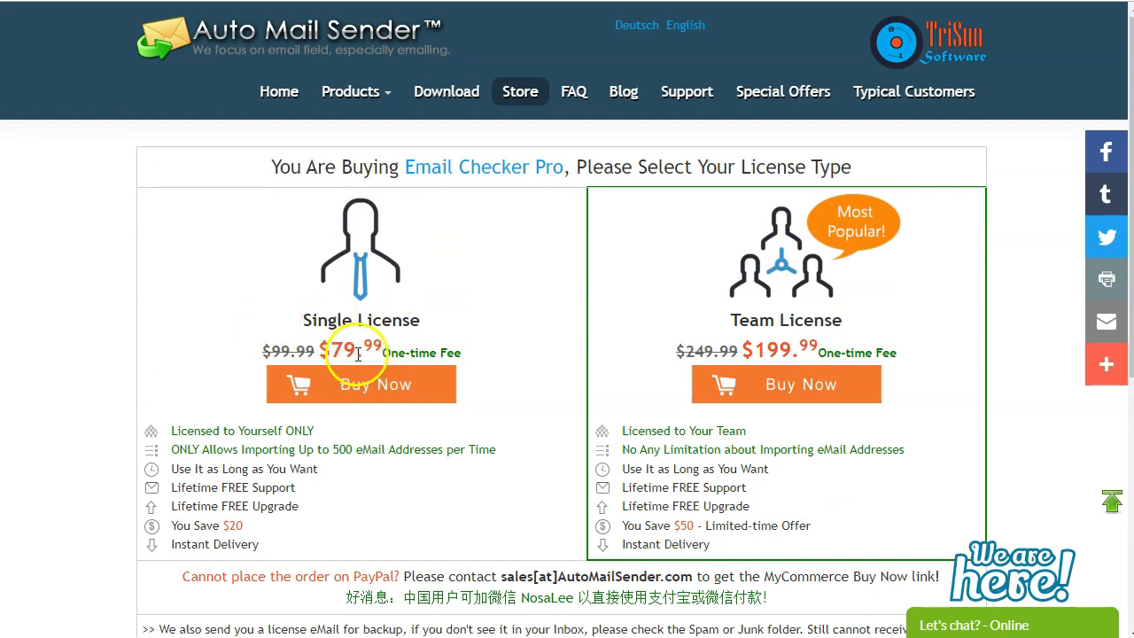
left_click(802, 383)
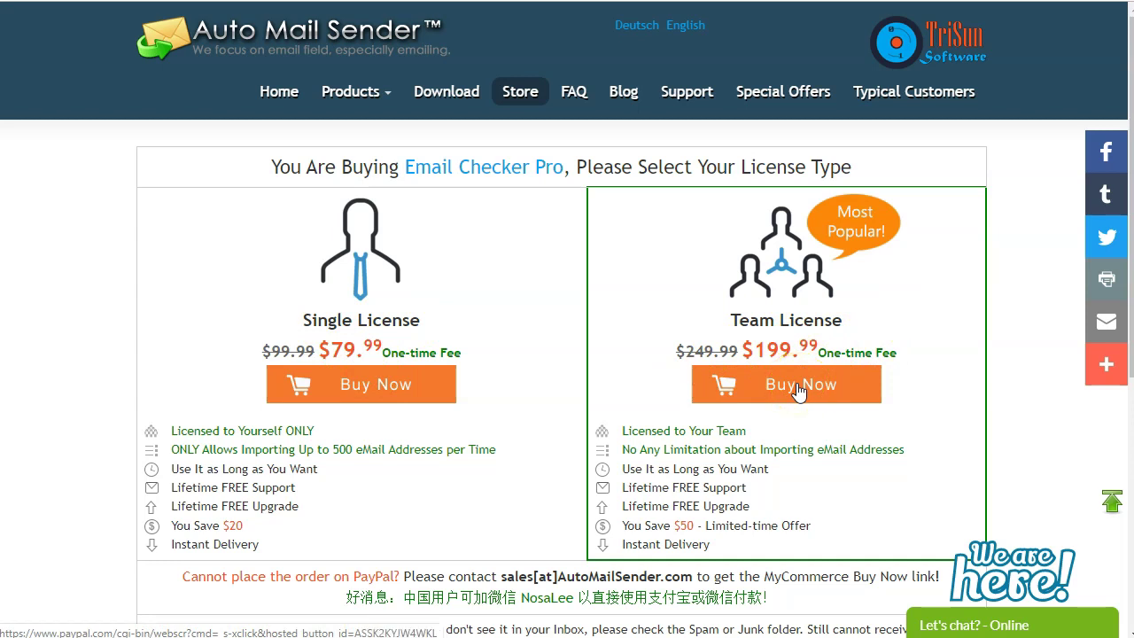
left_click_drag(313, 276, 126, 238)
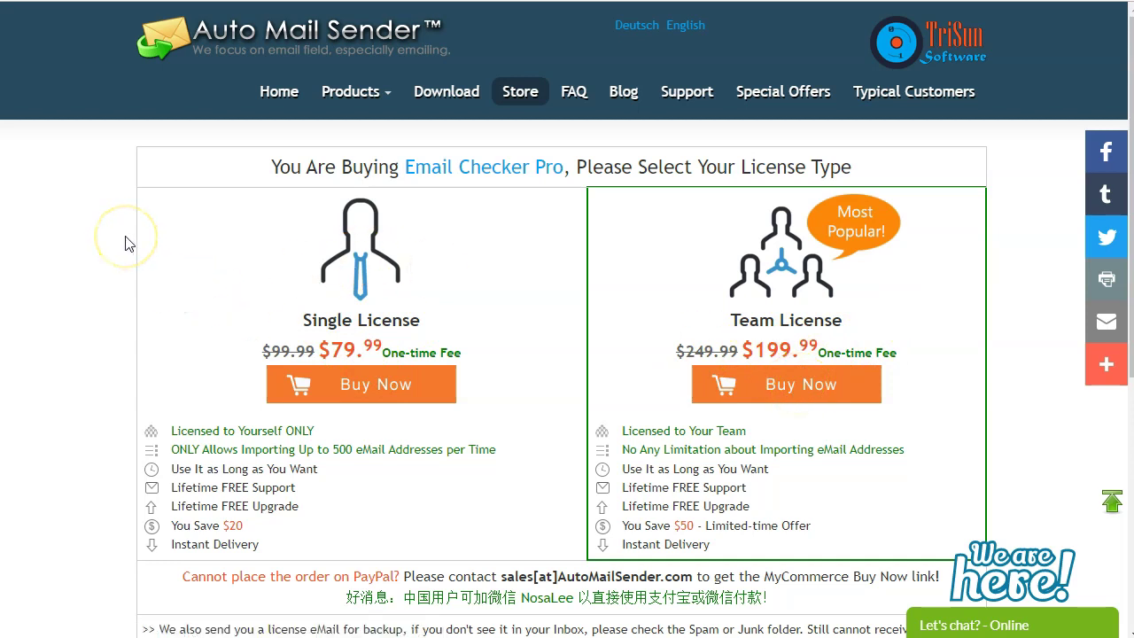
left_click(70, 192)
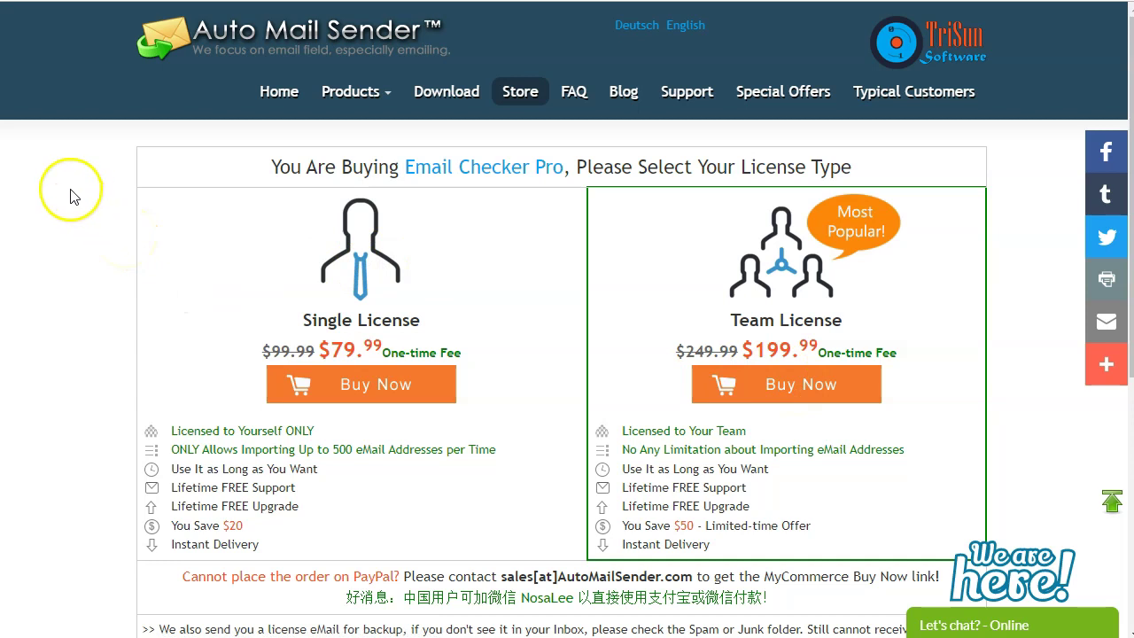